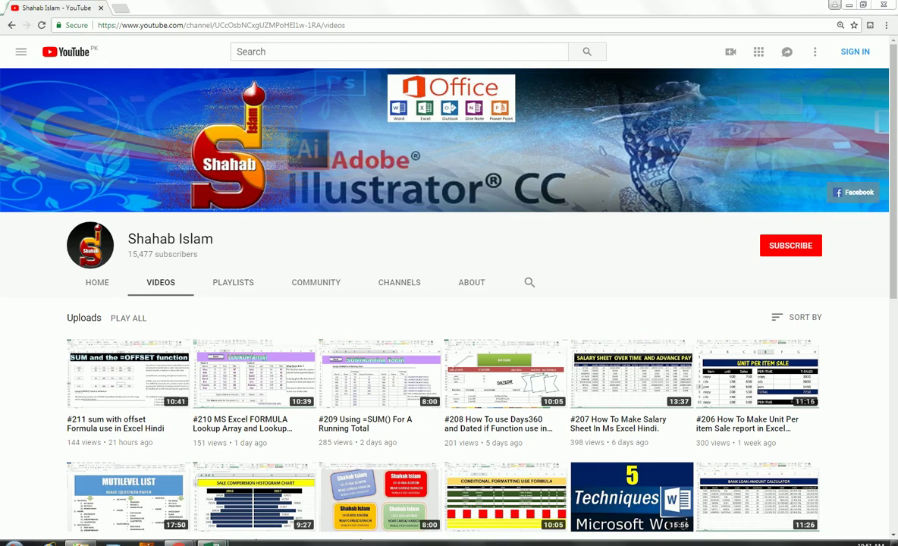
Switch from YouTube to the EMT1410.xlsx workbook in Excel
{"action": "mouse_move", "coordinate": [214, 544]}
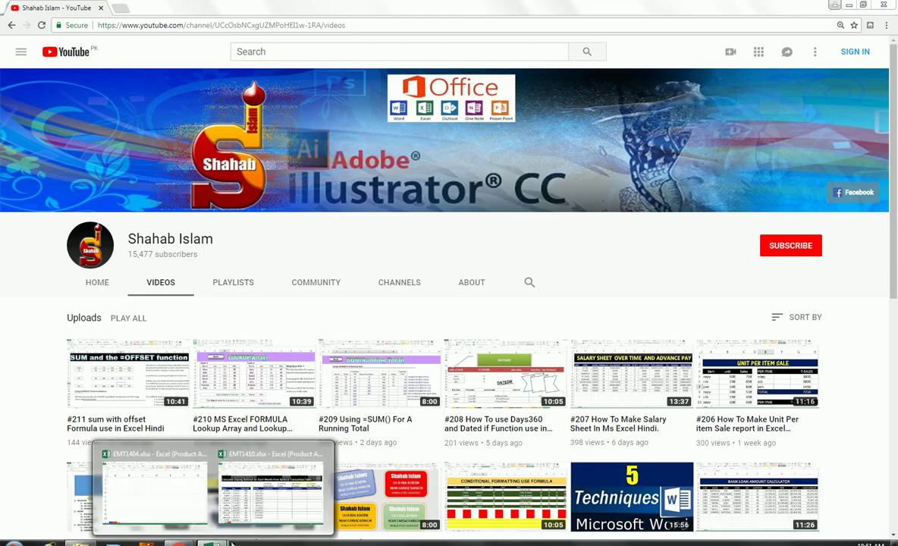
{"action": "left_click", "coordinate": [256, 507]}
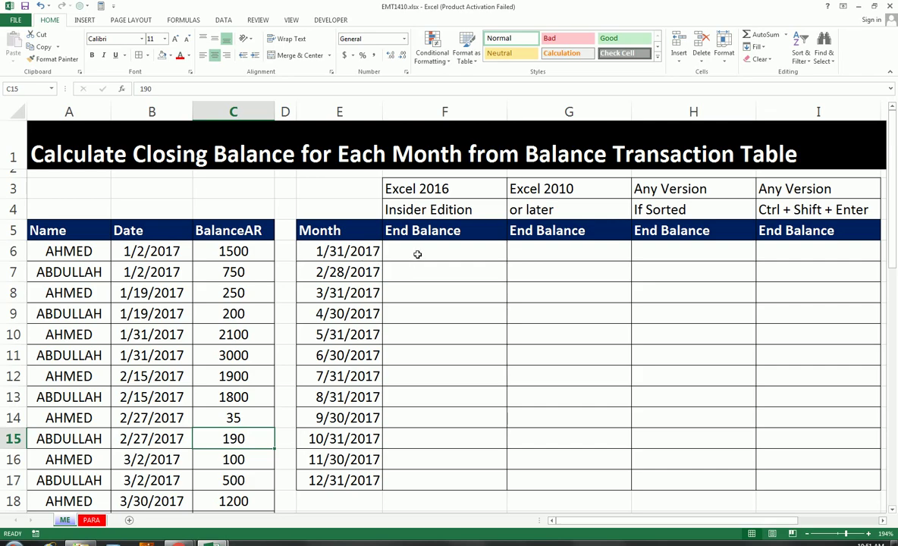
{"action": "left_click_drag", "start_coordinate": [433, 257], "coordinate": [429, 440]}
{"action": "left_click_drag", "start_coordinate": [559, 255], "coordinate": [569, 397]}
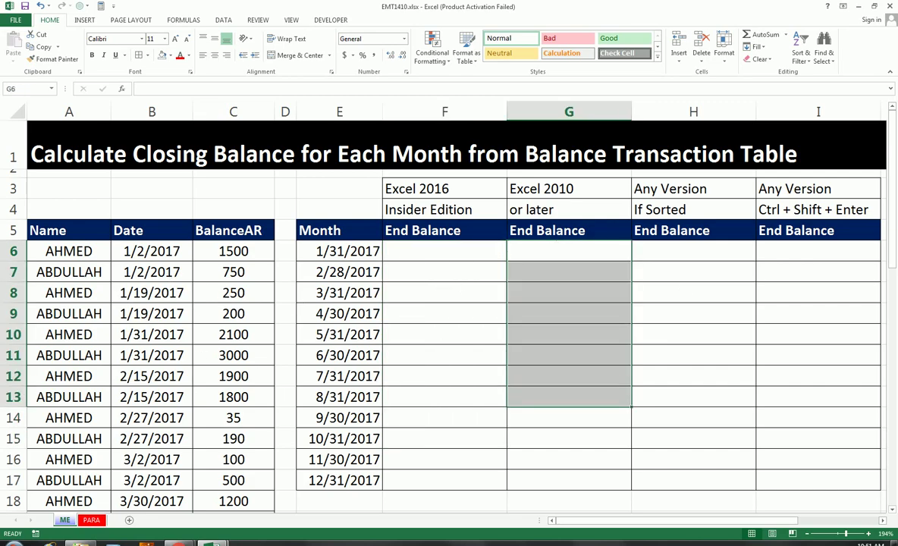
{"action": "left_click_drag", "start_coordinate": [686, 249], "coordinate": [671, 377]}
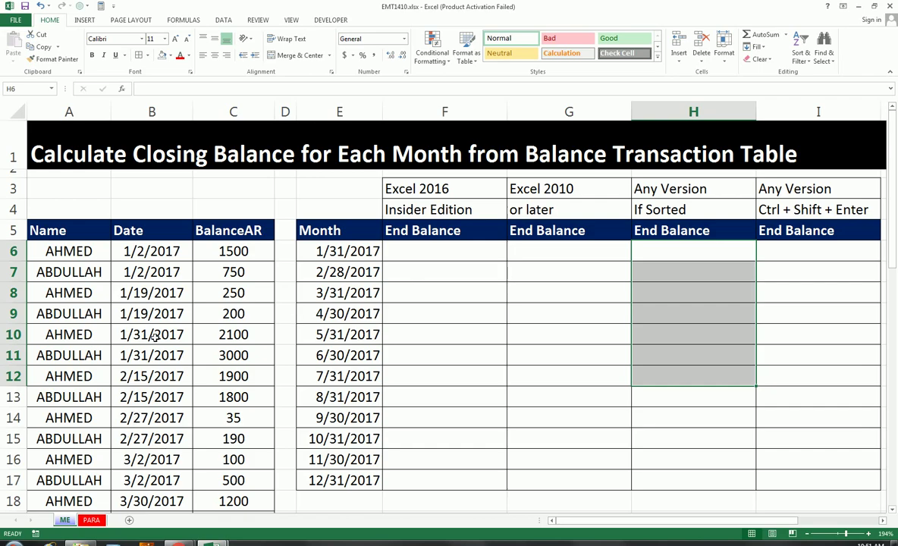
{"action": "scroll", "coordinate": [163, 410], "scroll_direction": "down", "scroll_amount": 3}
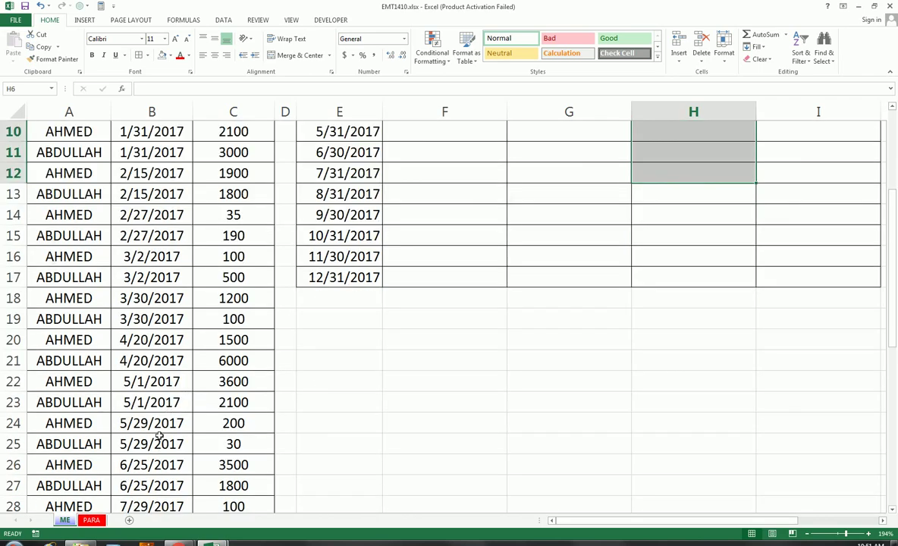
{"action": "scroll", "coordinate": [188, 438], "scroll_direction": "up", "scroll_amount": 3}
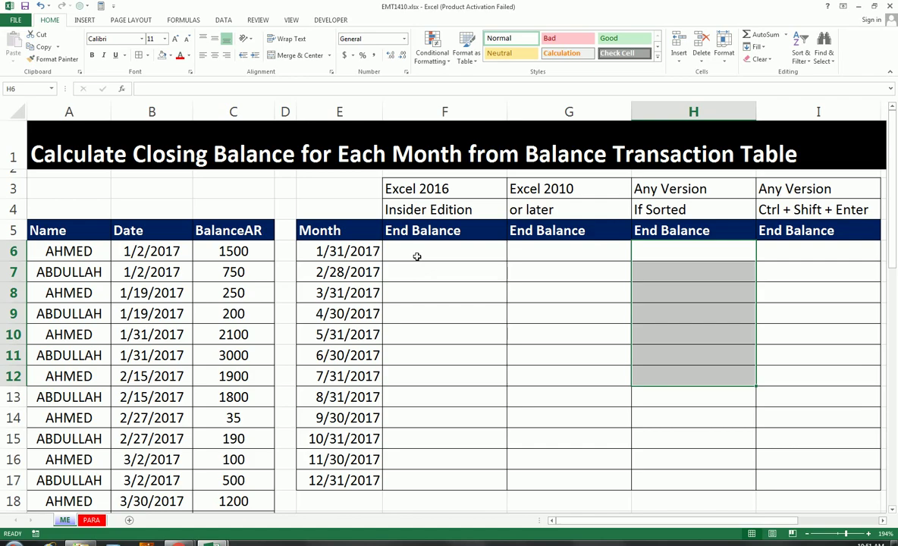
{"action": "left_click_drag", "start_coordinate": [417, 256], "coordinate": [417, 438]}
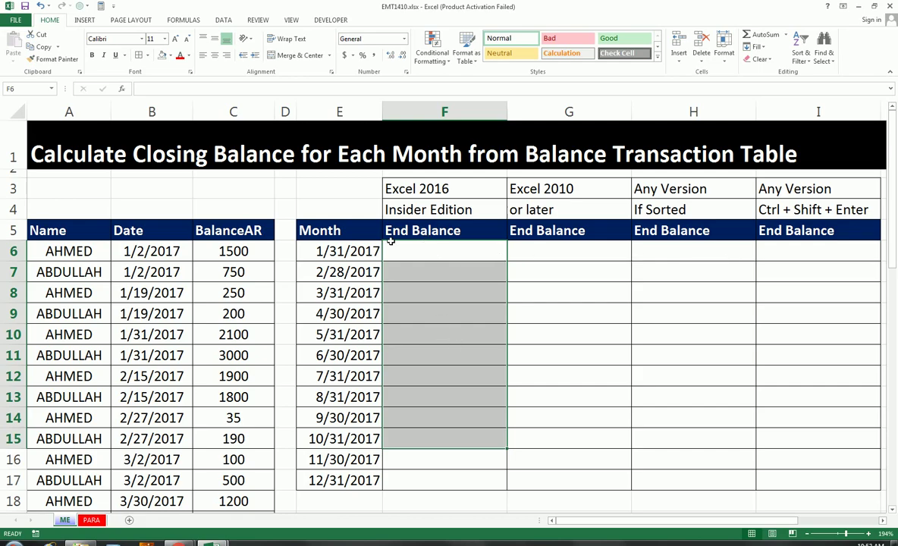
{"action": "left_click", "coordinate": [437, 250]}
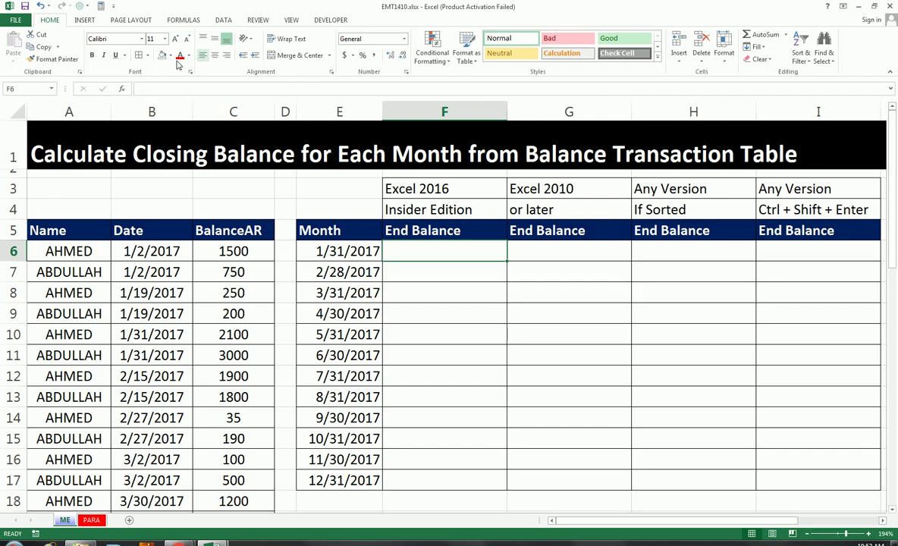
In F6, start =SUMIFS( with the BalanceAR values C5:C45 as the sum range
{"action": "left_click", "coordinate": [419, 252]}
{"action": "type", "text": "=SUMIF"}
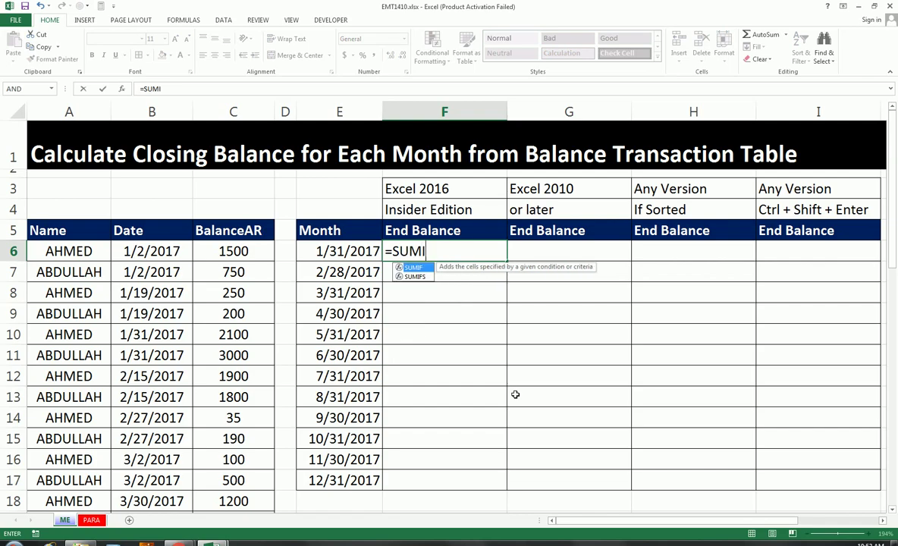
{"action": "type", "text": "S"}
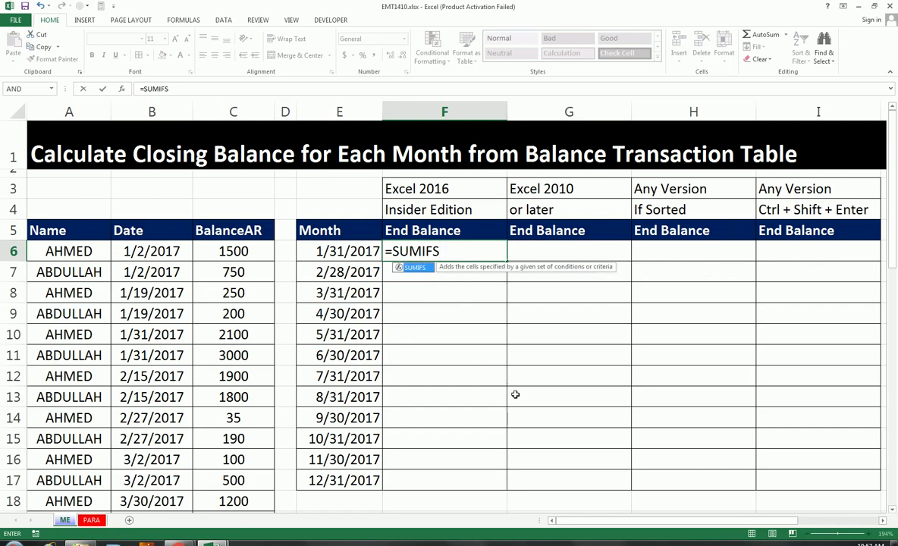
{"action": "type", "text": "("}
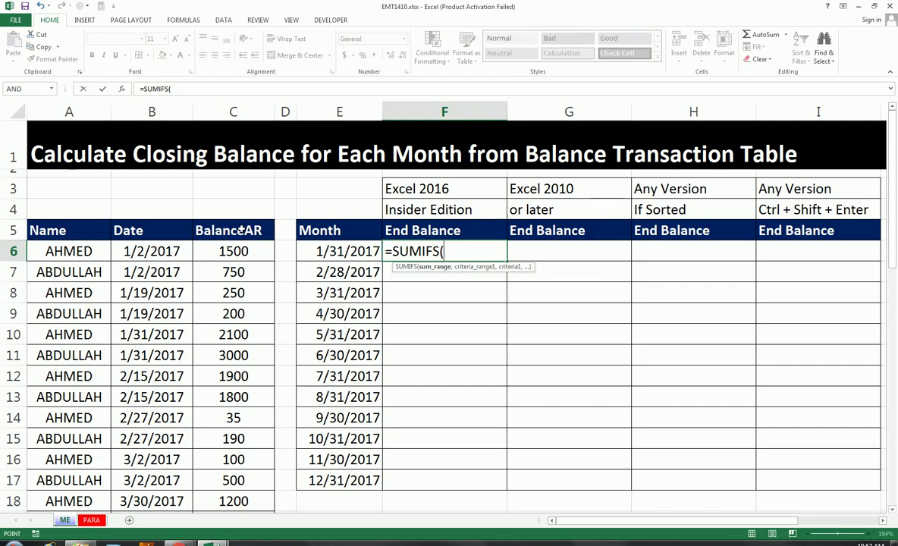
{"action": "mouse_move", "coordinate": [241, 230]}
{"action": "left_mouse_down"}
{"action": "mouse_move", "coordinate": [280, 485]}
{"action": "mouse_move", "coordinate": [234, 448]}
{"action": "mouse_move", "coordinate": [234, 465]}
{"action": "left_mouse_up"}
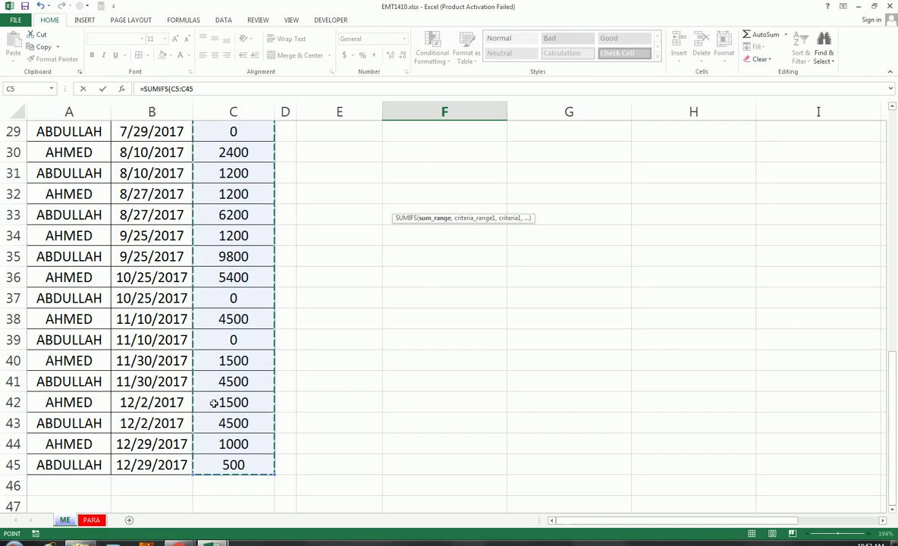
{"action": "scroll", "coordinate": [228, 357], "scroll_direction": "up", "scroll_amount": 2}
{"action": "scroll", "coordinate": [47, 337], "scroll_direction": "up", "scroll_amount": 1}
{"action": "scroll", "coordinate": [141, 352], "scroll_direction": "up", "scroll_amount": 2}
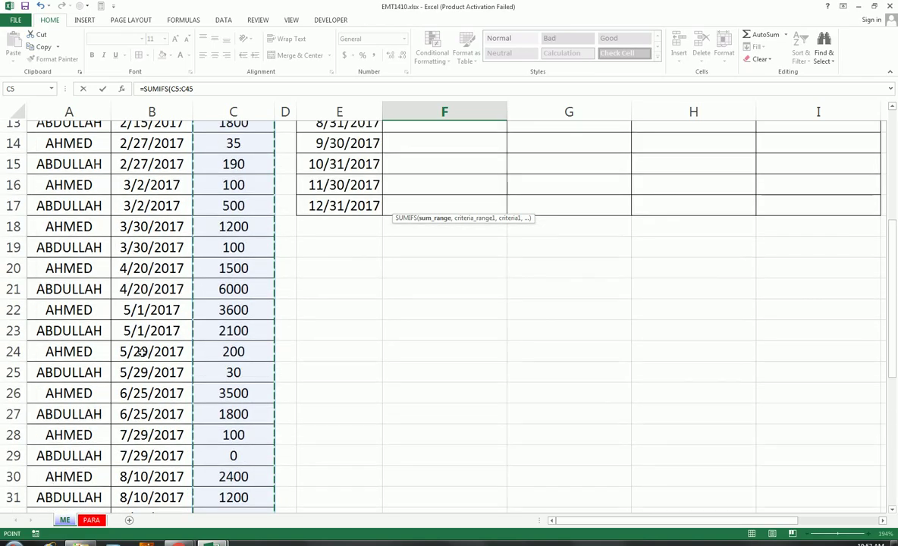
{"action": "scroll", "coordinate": [265, 258], "scroll_direction": "up", "scroll_amount": 2}
{"action": "scroll", "coordinate": [280, 237], "scroll_direction": "up", "scroll_amount": 1}
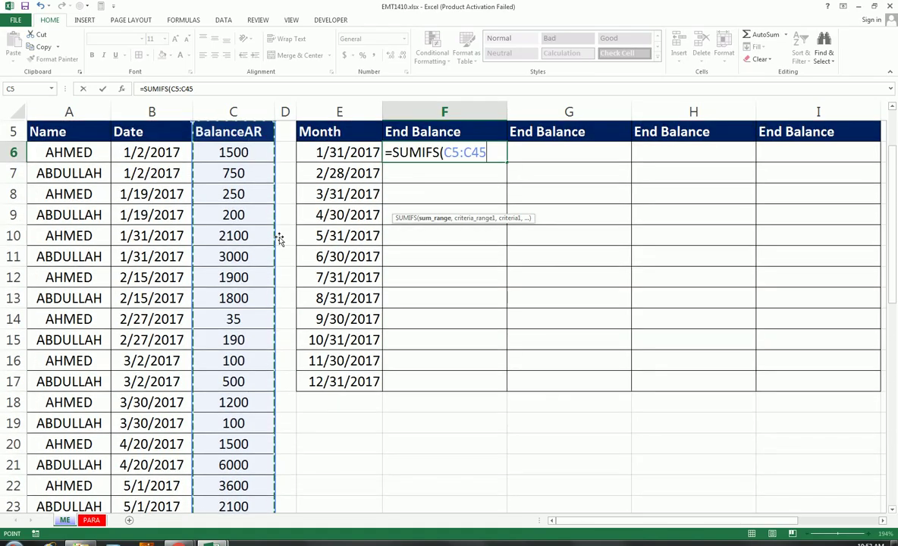
{"action": "scroll", "coordinate": [280, 237], "scroll_direction": "up", "scroll_amount": 1}
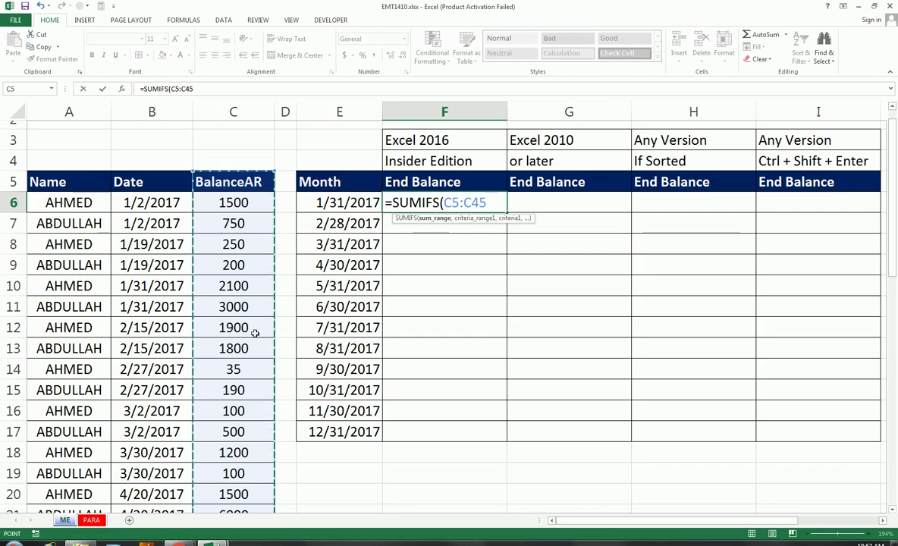
Add the Date column B5:B45 as the criteria range and begin the MAX(IF( criterion
{"action": "type", "text": ","}
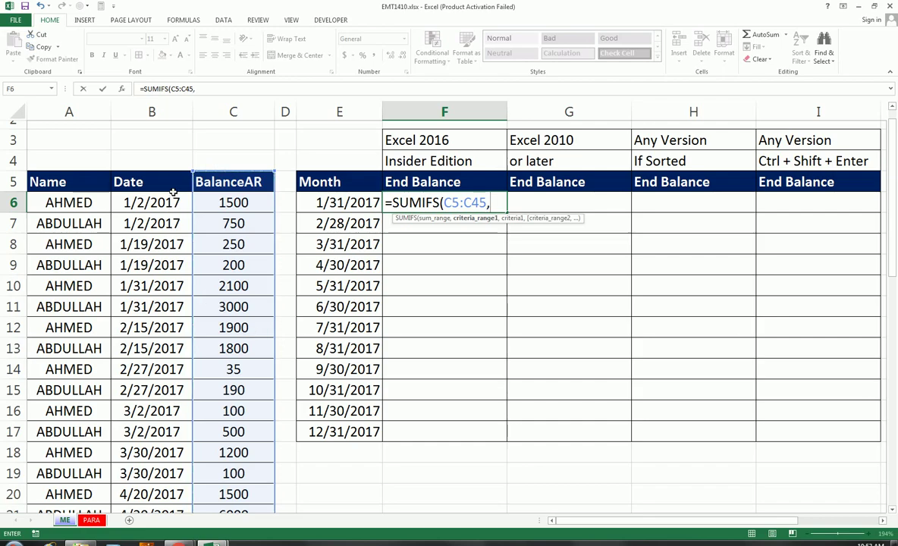
{"action": "left_click", "coordinate": [174, 191]}
{"action": "key", "text": "ctrl+shift+Down"}
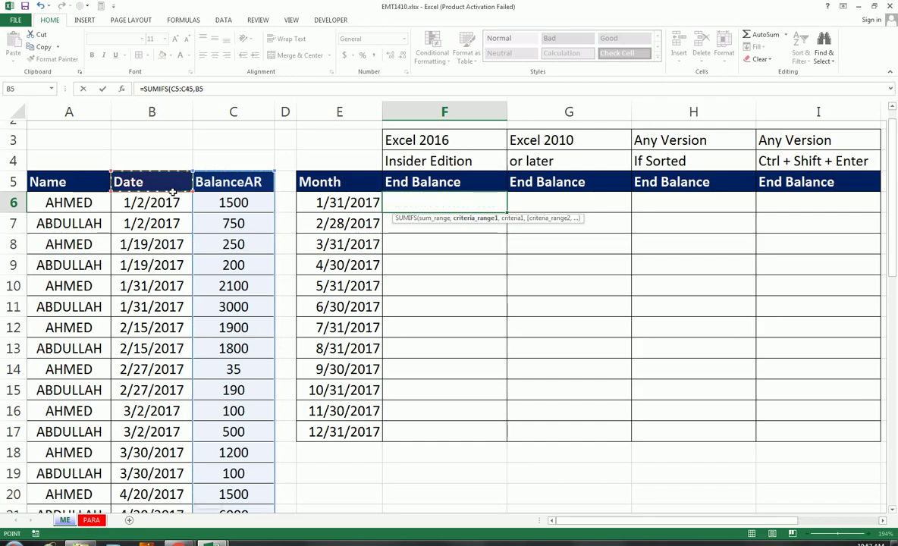
{"action": "scroll", "coordinate": [222, 221], "scroll_direction": "up", "scroll_amount": 1}
{"action": "scroll", "coordinate": [223, 221], "scroll_direction": "up", "scroll_amount": 3}
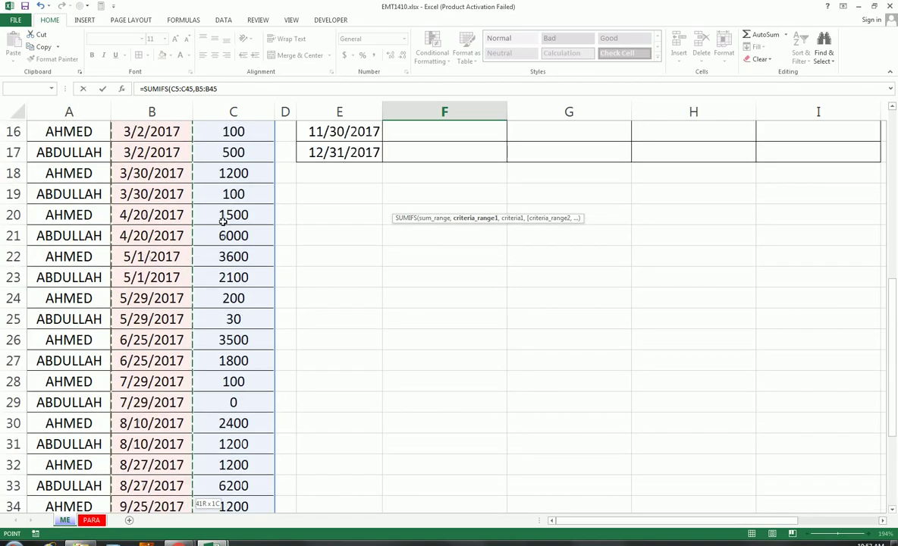
{"action": "scroll", "coordinate": [223, 221], "scroll_direction": "up", "scroll_amount": 4}
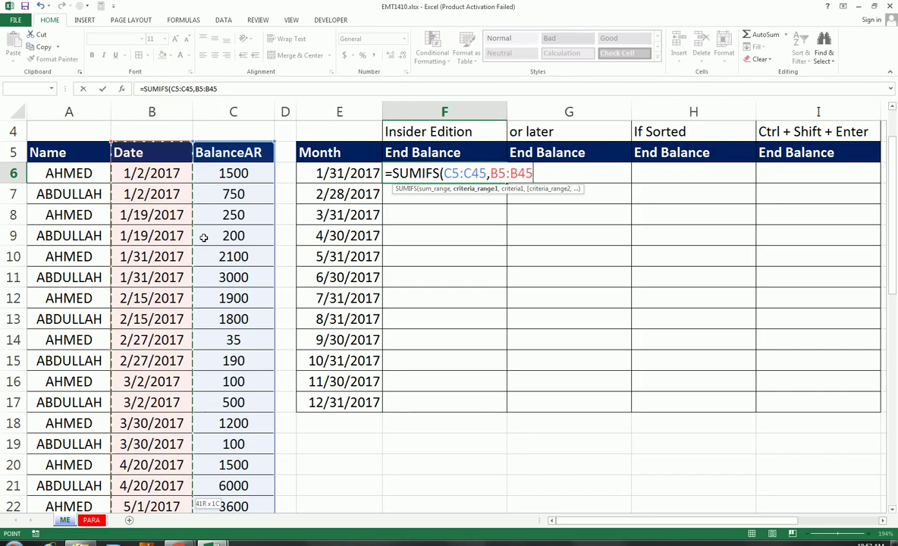
{"action": "type", "text": ",MA"}
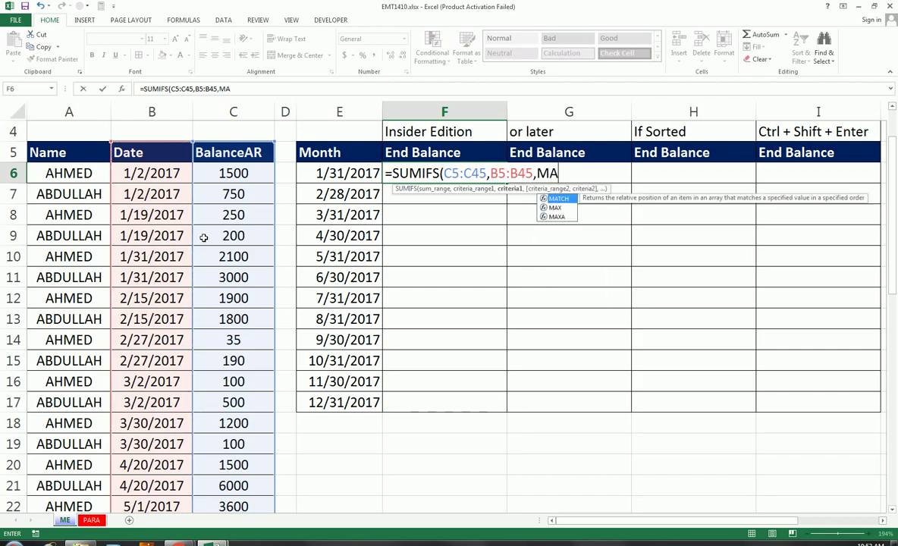
{"action": "type", "text": "X"}
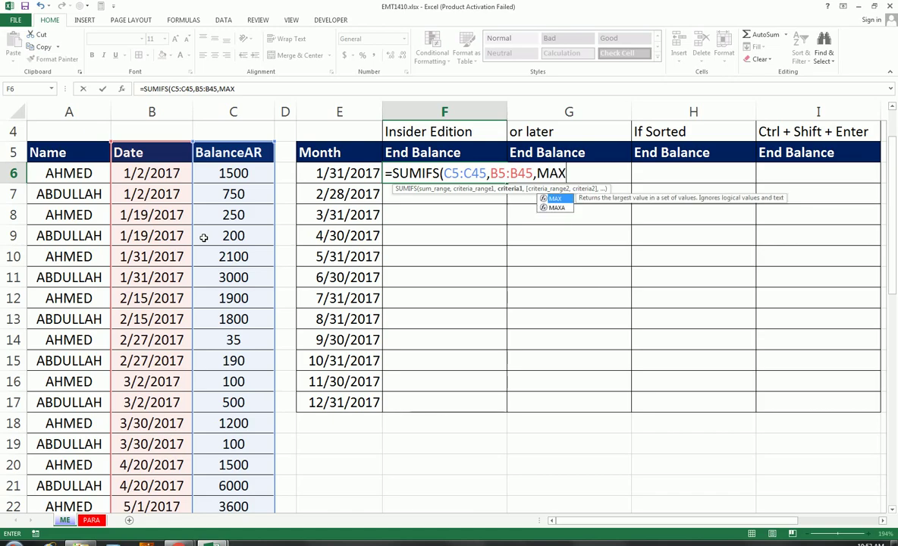
{"action": "scroll", "coordinate": [203, 237], "scroll_direction": "up", "scroll_amount": 1}
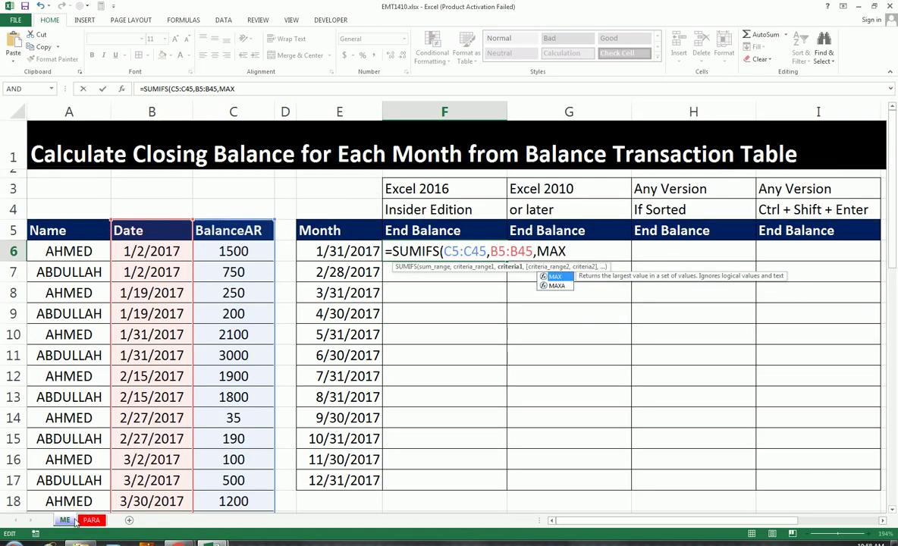
{"action": "type", "text": ","}
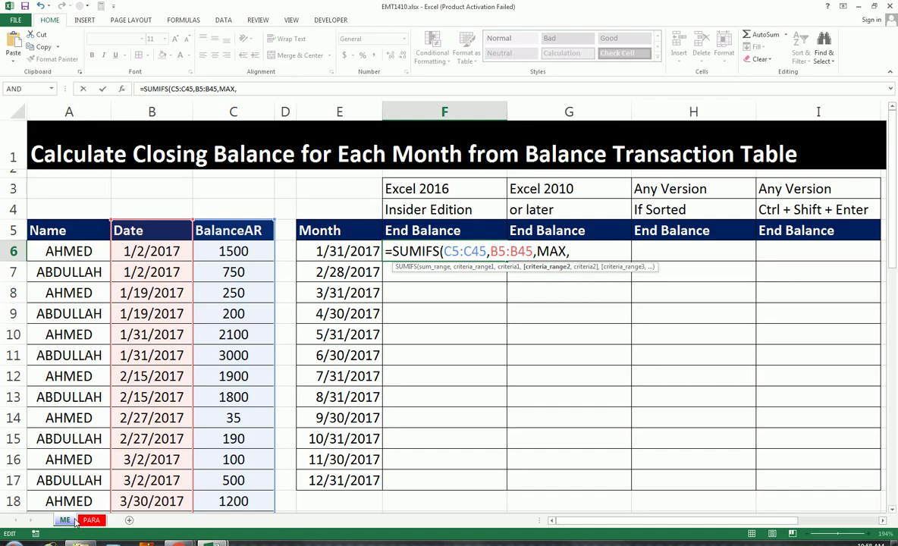
{"action": "key", "text": "BackSpace"}
{"action": "type", "text": "("}
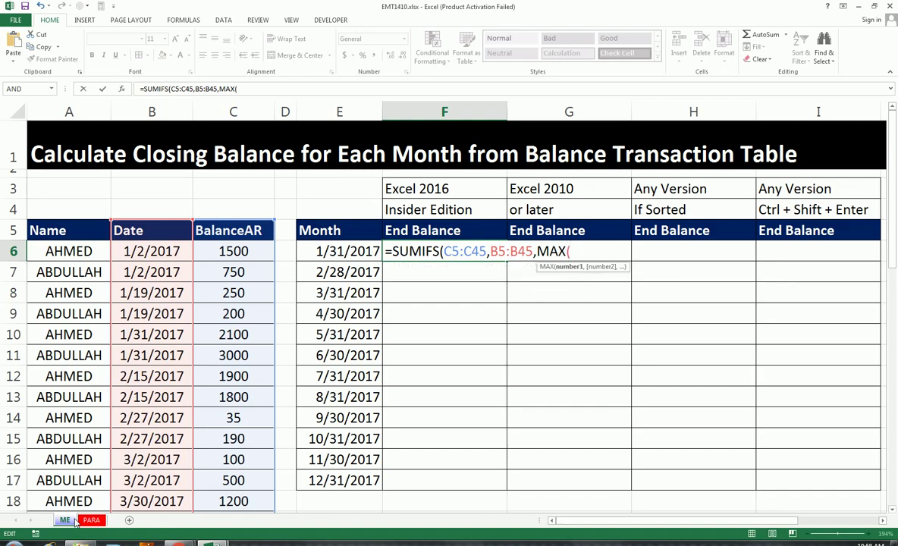
{"action": "type", "text": "IF("}
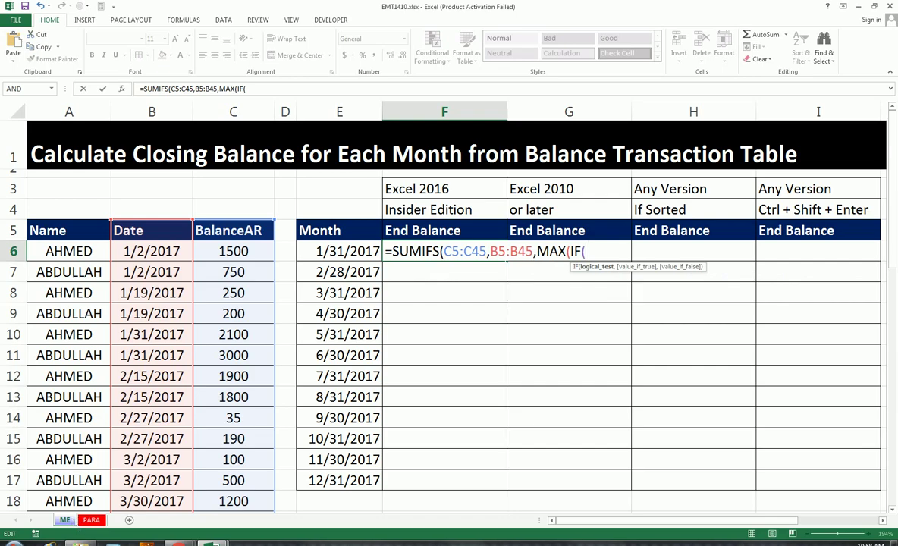
Write the IF test B5:B45<=E6 inside the MAX criterion
{"action": "left_click", "coordinate": [170, 228]}
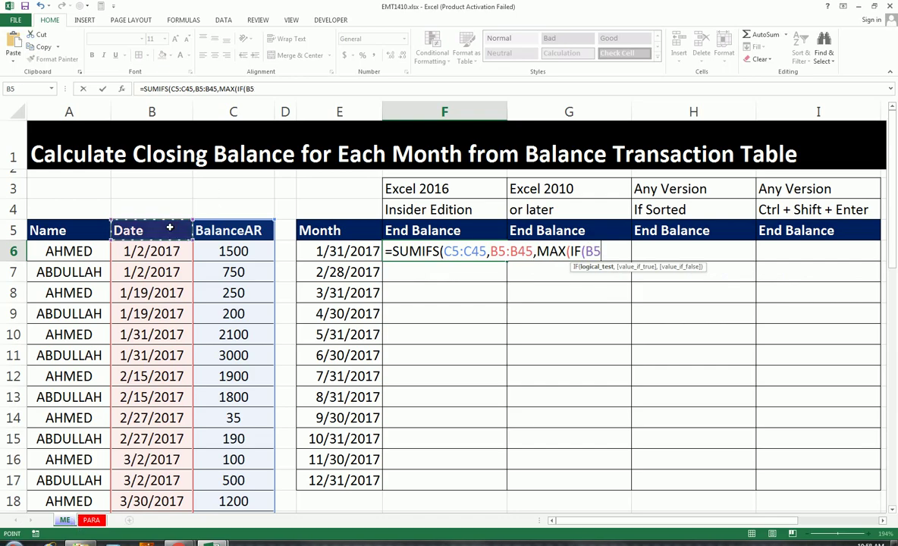
{"action": "key", "text": "ctrl+shift+Down"}
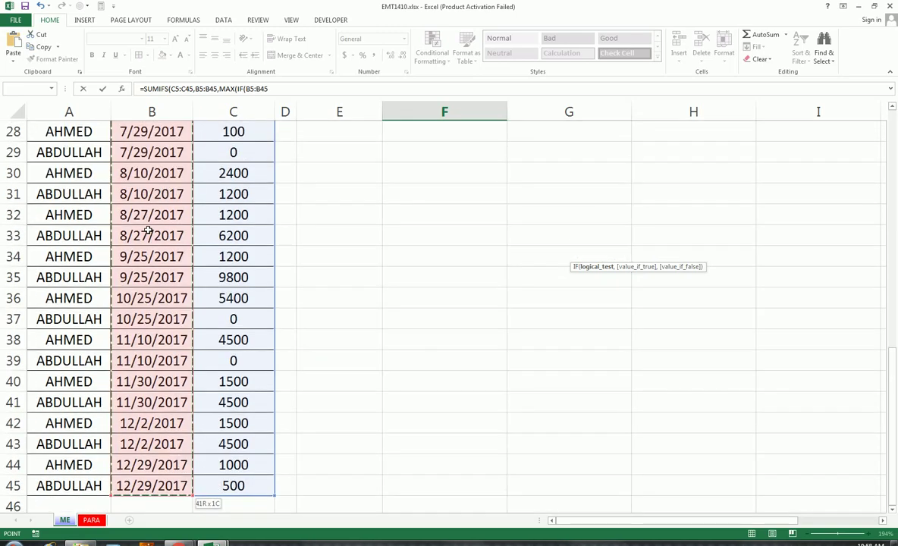
{"action": "scroll", "coordinate": [146, 231], "scroll_direction": "up", "scroll_amount": 2}
{"action": "scroll", "coordinate": [140, 220], "scroll_direction": "up", "scroll_amount": 6}
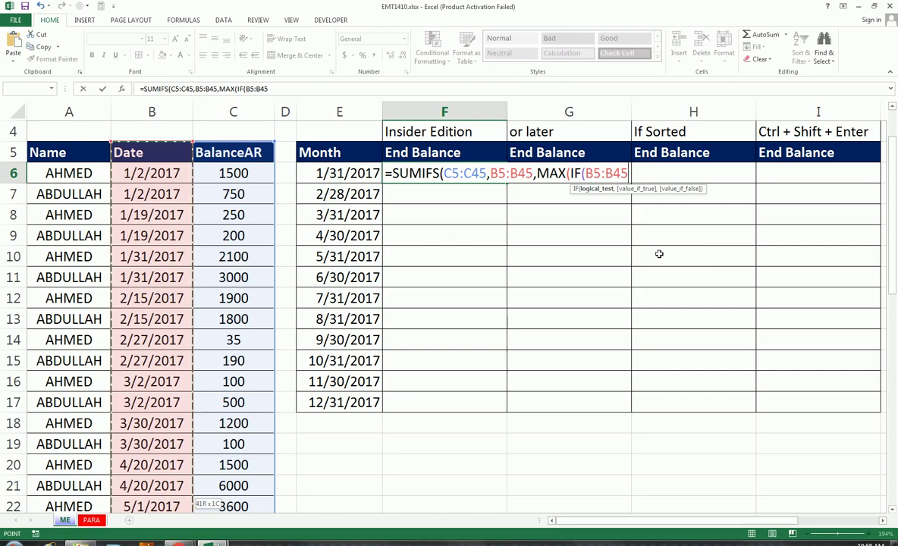
{"action": "scroll", "coordinate": [653, 252], "scroll_direction": "up", "scroll_amount": 1}
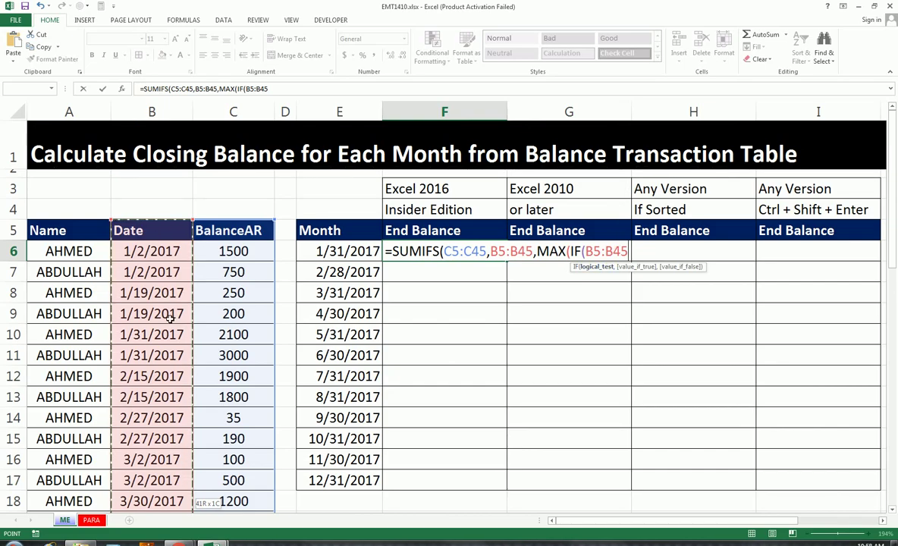
{"action": "type", "text": "<="}
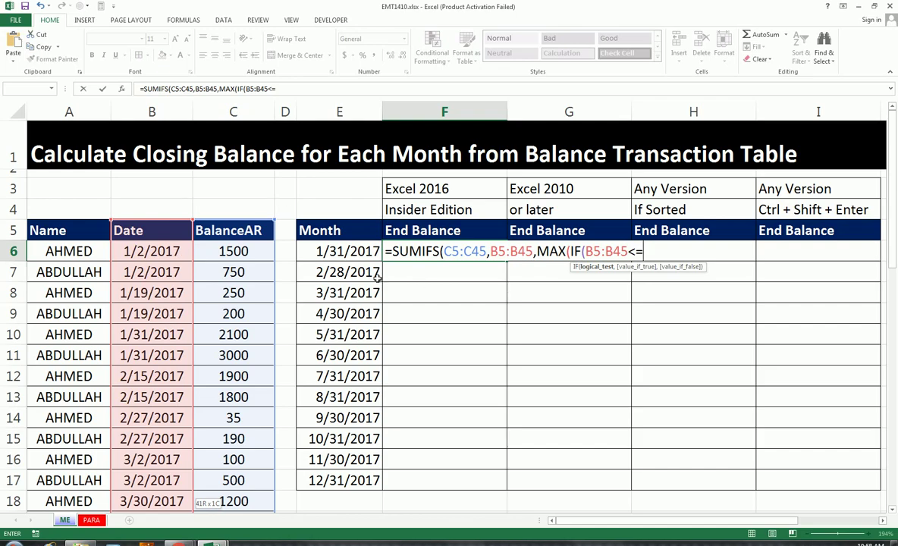
{"action": "left_click", "coordinate": [336, 253]}
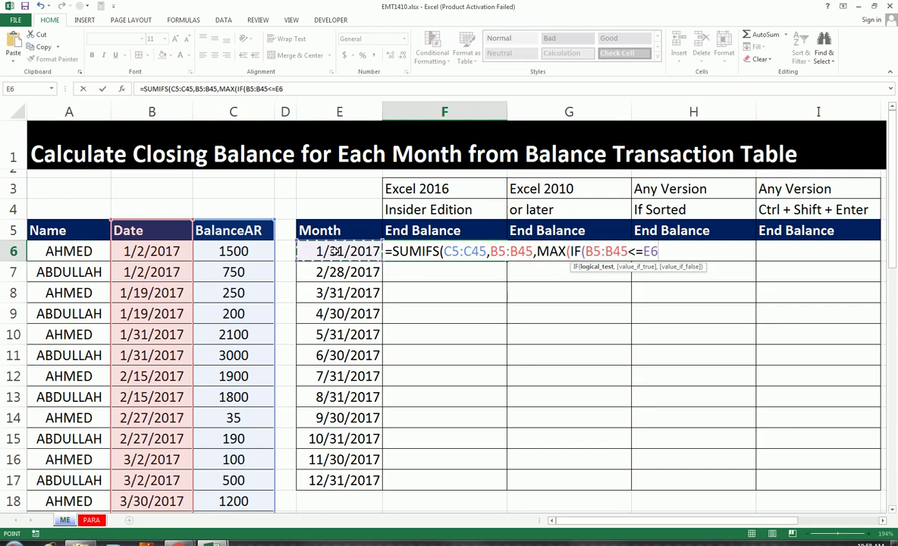
{"action": "type", "text": ","}
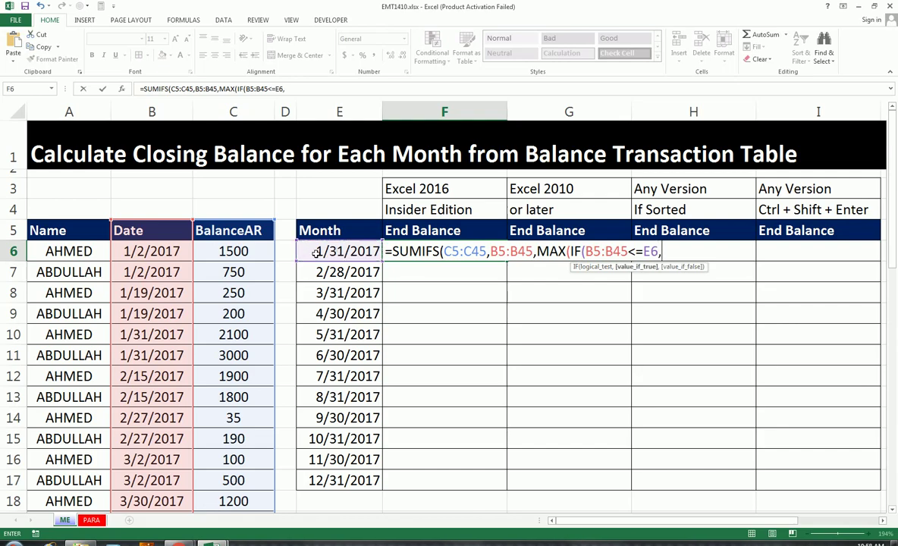
Return B5:B45 from the IF, close the formula and enter it as an array formula
{"action": "left_click", "coordinate": [179, 230]}
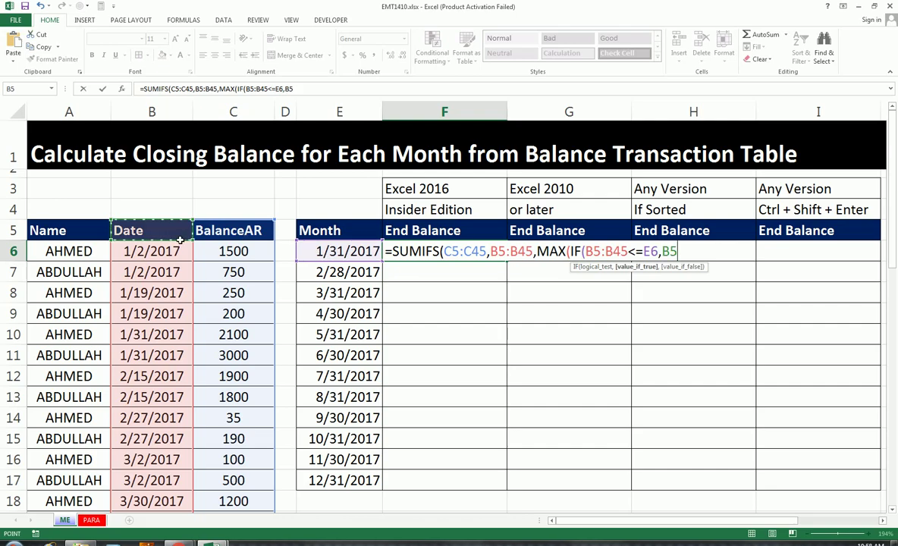
{"action": "key", "text": "ctrl+shift+Down"}
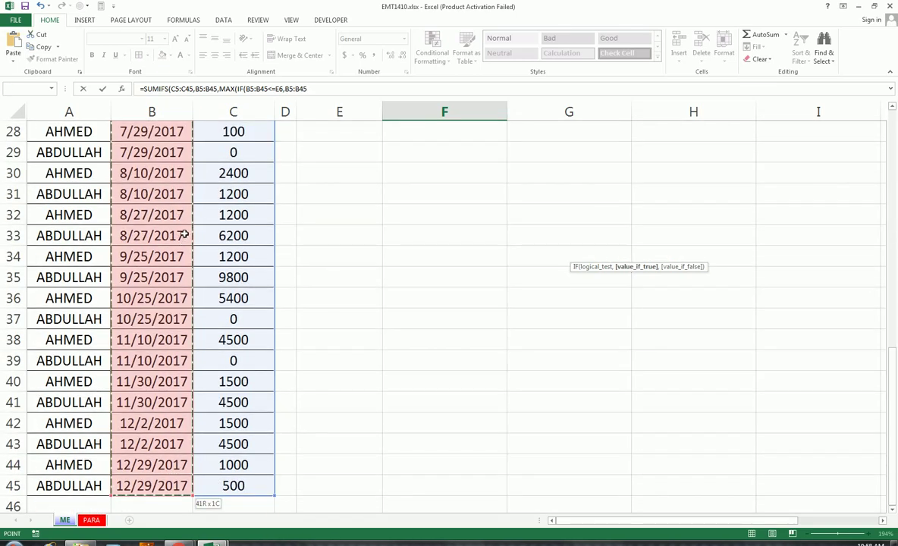
{"action": "scroll", "coordinate": [257, 275], "scroll_direction": "up", "scroll_amount": 3}
{"action": "scroll", "coordinate": [256, 276], "scroll_direction": "up", "scroll_amount": 3}
{"action": "scroll", "coordinate": [256, 275], "scroll_direction": "up", "scroll_amount": 3}
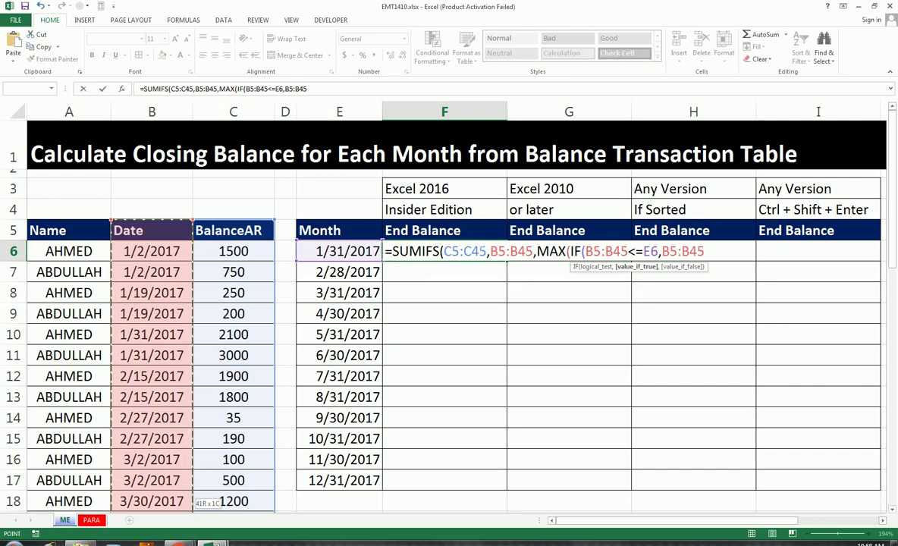
{"action": "type", "text": ")"}
{"action": "type", "text": ")"}
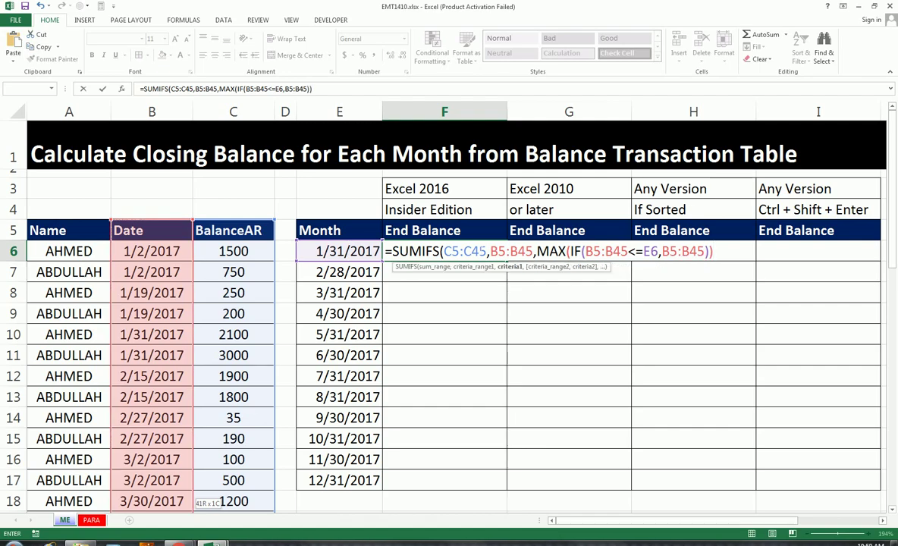
{"action": "type", "text": ")"}
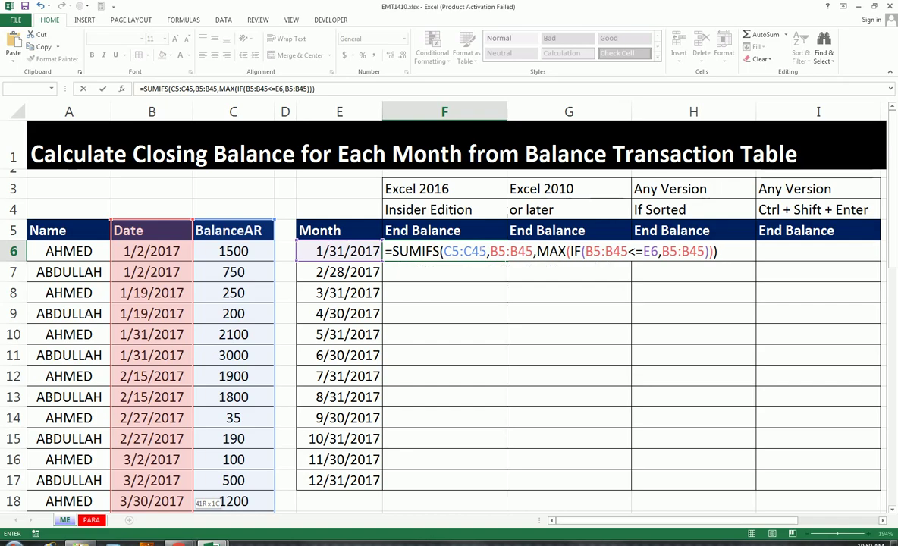
{"action": "key", "text": "ctrl+shift+Return"}
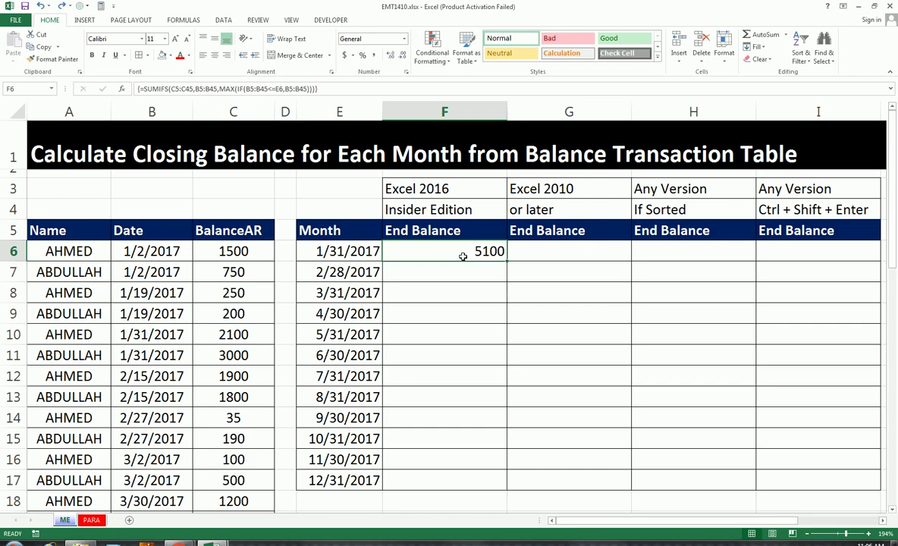
{"action": "double_click", "coordinate": [462, 256]}
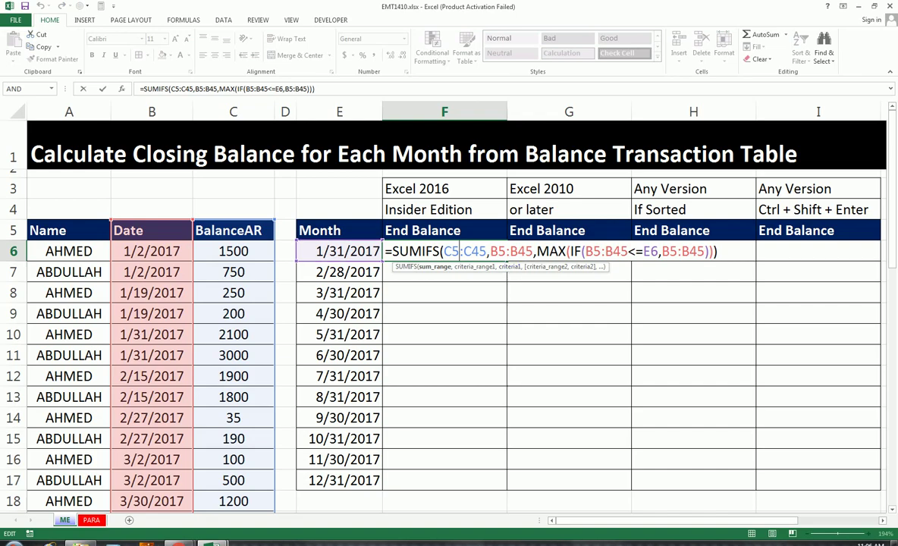
Make C5:C45 and all three B5:B45 references absolute, then re-enter as an array formula
{"action": "key", "text": "shift+Left"}
{"action": "key", "text": "shift+Left"}
{"action": "key", "text": "shift+Left"}
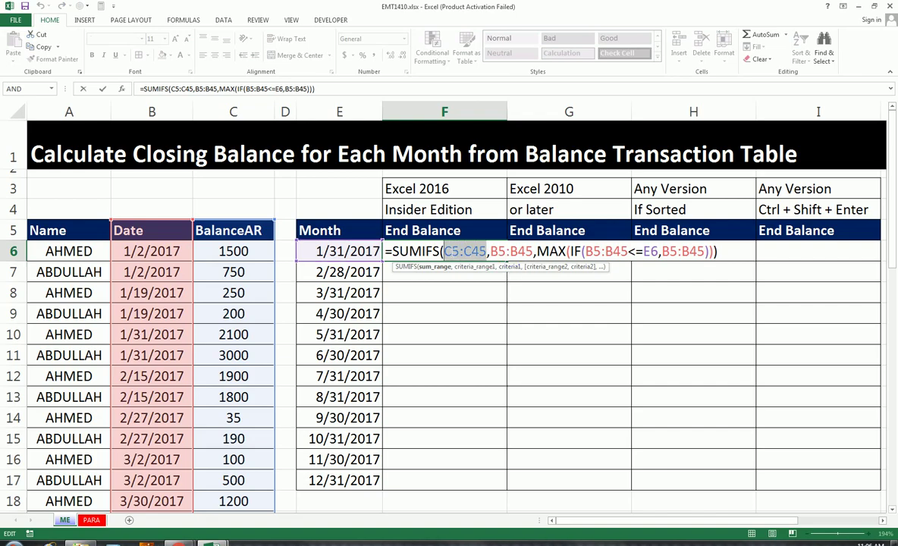
{"action": "key", "text": "F4"}
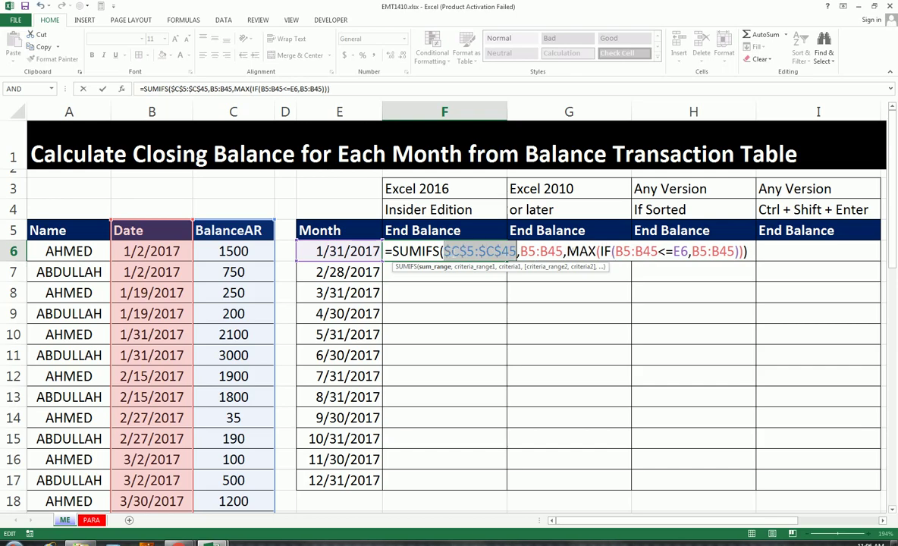
{"action": "key", "text": "shift+Left"}
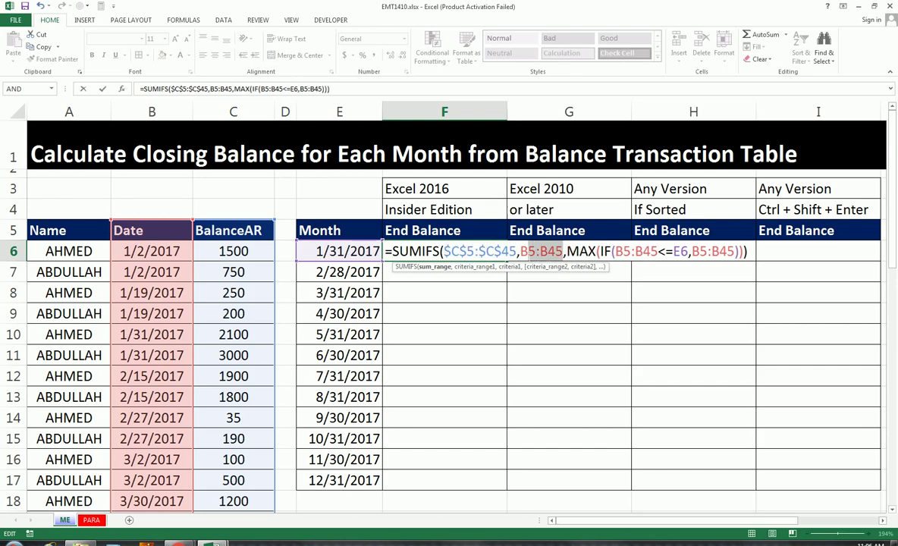
{"action": "key", "text": "shift+Left"}
{"action": "key", "text": "F4"}
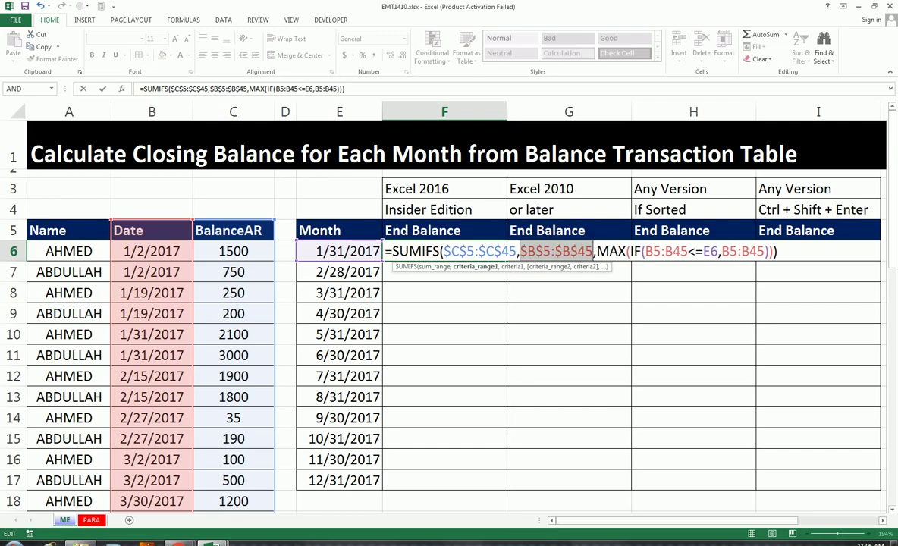
{"action": "left_click_drag", "start_coordinate": [644, 251], "coordinate": [687, 251]}
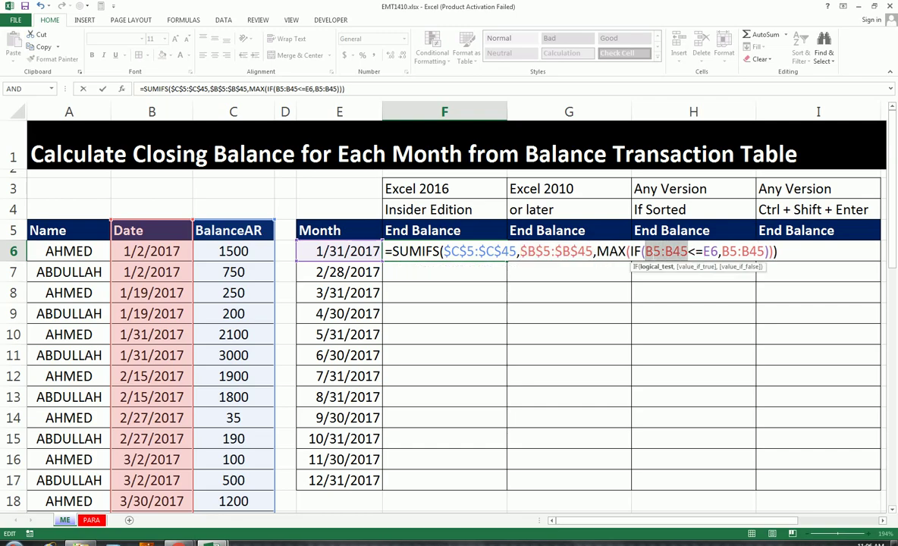
{"action": "key", "text": "F4"}
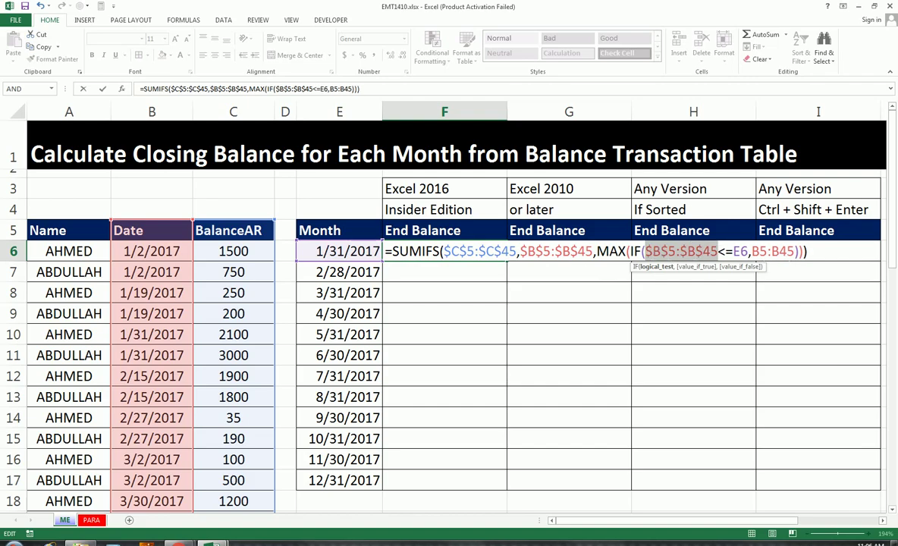
{"action": "left_click", "coordinate": [761, 254]}
{"action": "double_click", "coordinate": [761, 254]}
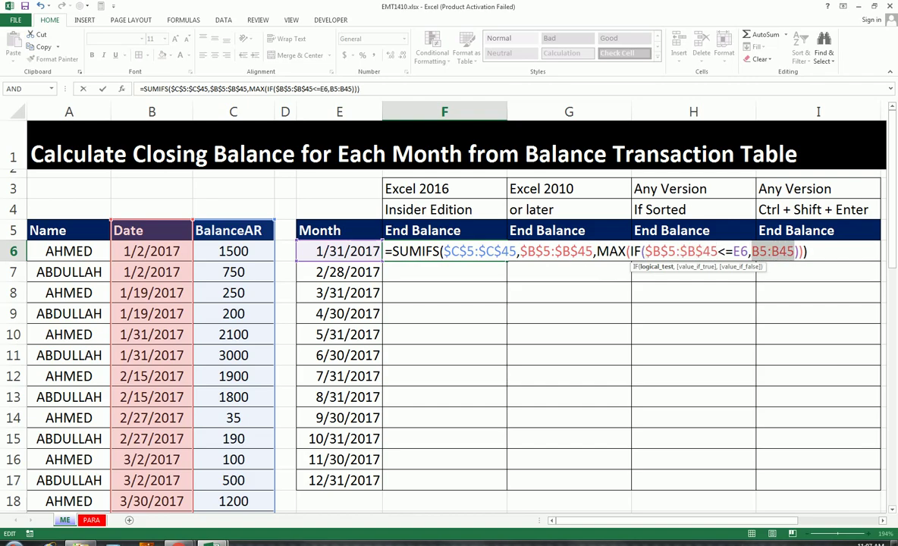
{"action": "key", "text": "F4"}
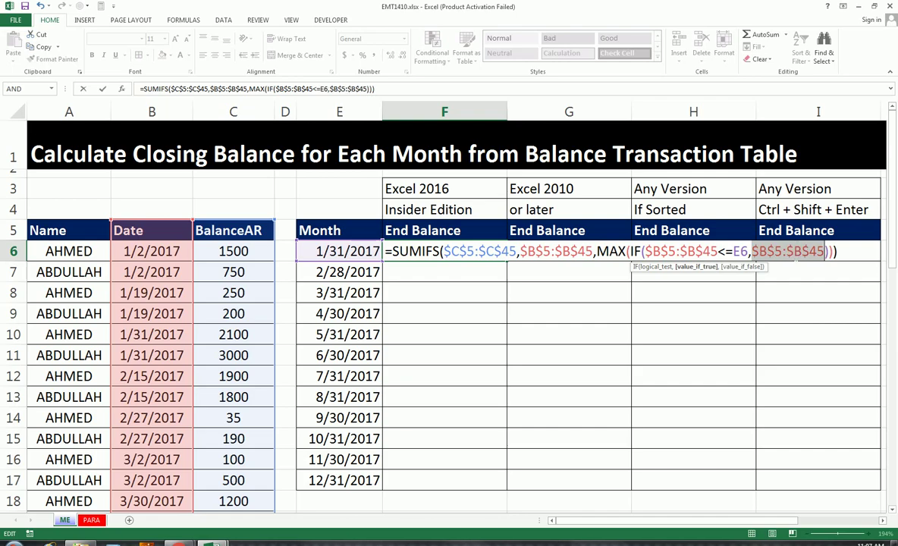
{"action": "key", "text": "ctrl+shift+Return"}
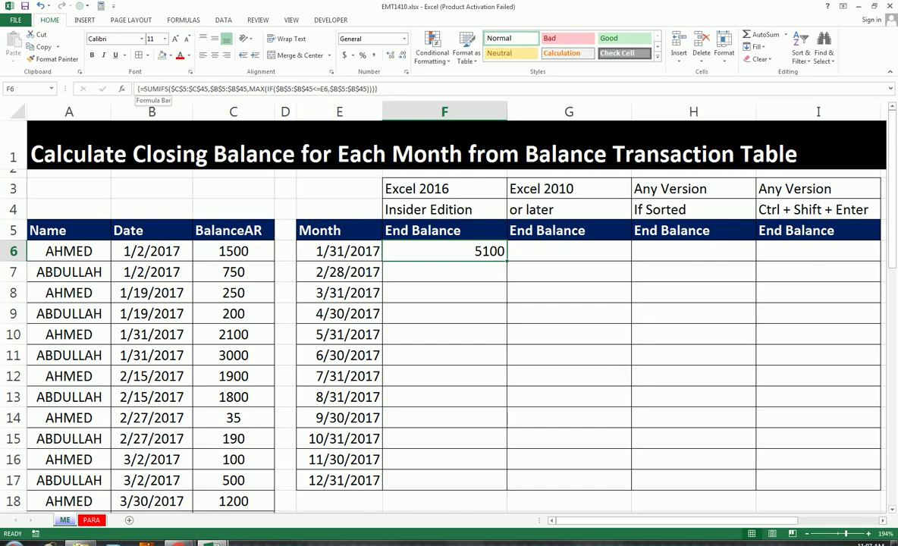
Fill F6's array formula down to F17, giving month-end balances from 5100 to 1500
{"action": "double_click", "coordinate": [512, 265]}
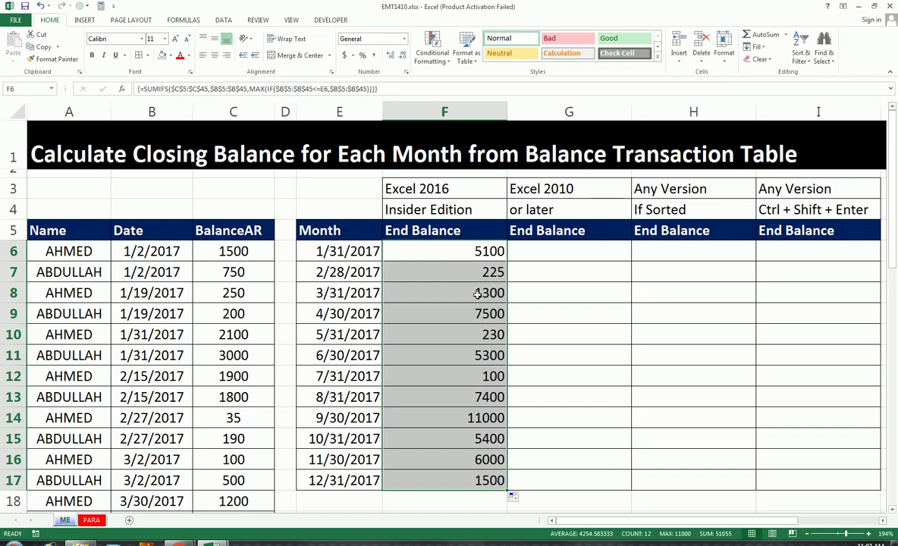
{"action": "key", "text": "F2"}
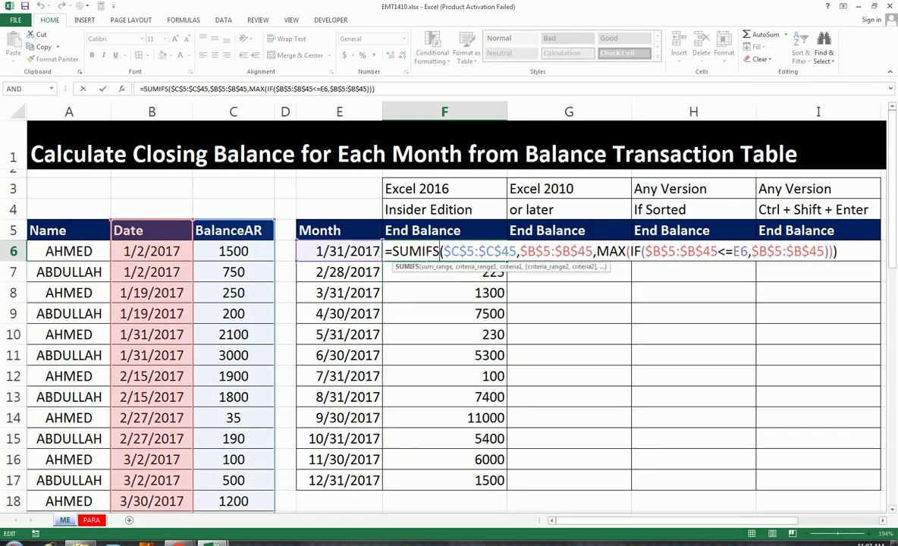
Copy $C$5:$C$45,$B$5:$B$45 from F6 into a new =SUMIFS formula in G6 and begin AGGREGATE
{"action": "left_click", "coordinate": [416, 251]}
{"action": "left_click_drag", "start_coordinate": [443, 251], "coordinate": [592, 251]}
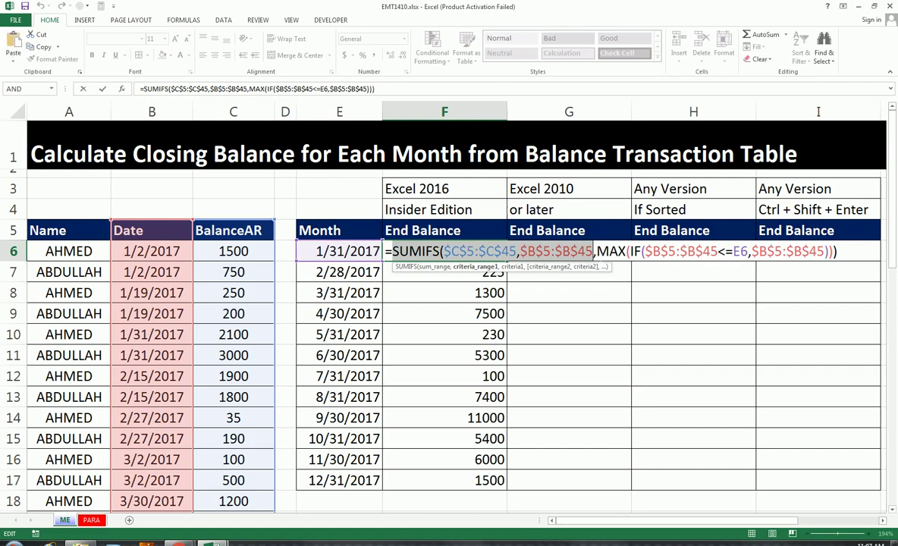
{"action": "key", "text": "ctrl+Return"}
{"action": "left_click", "coordinate": [600, 257]}
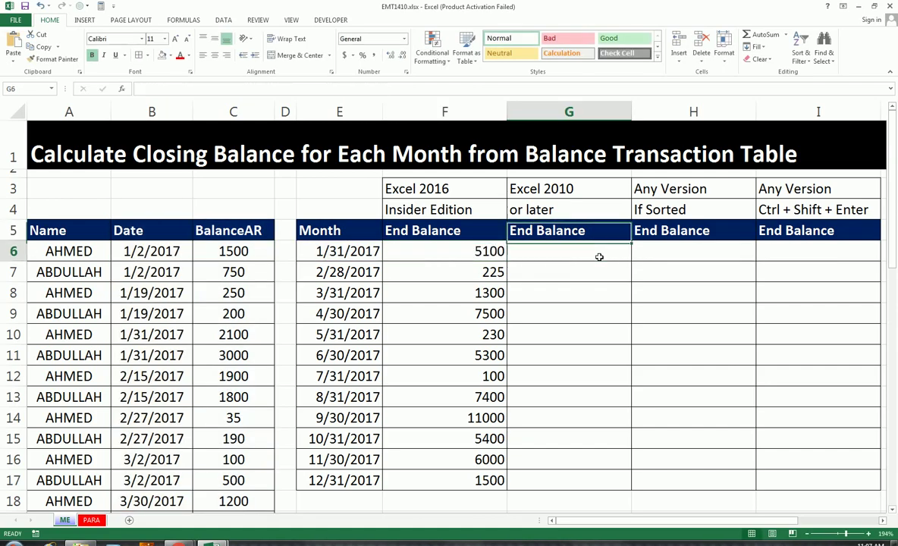
{"action": "type", "text": "="}
{"action": "key", "text": "ctrl+v"}
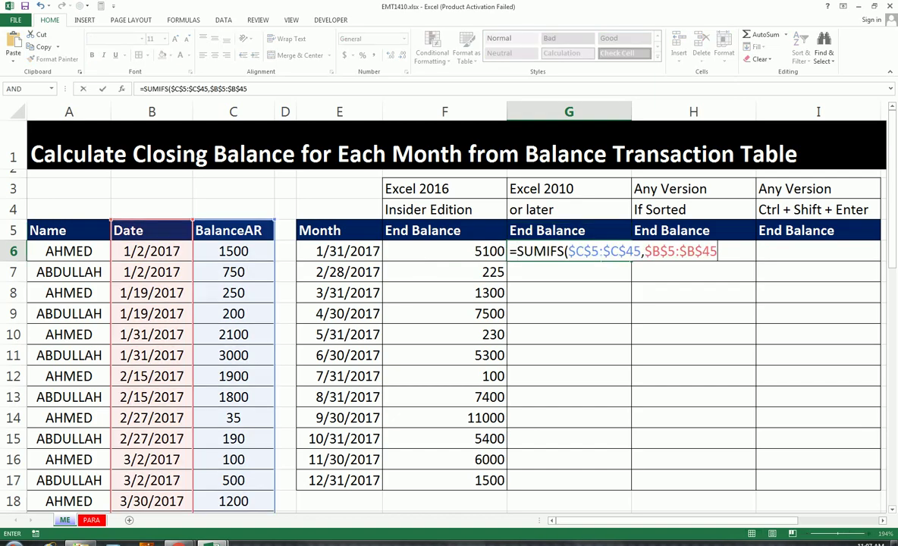
{"action": "key", "text": "F2"}
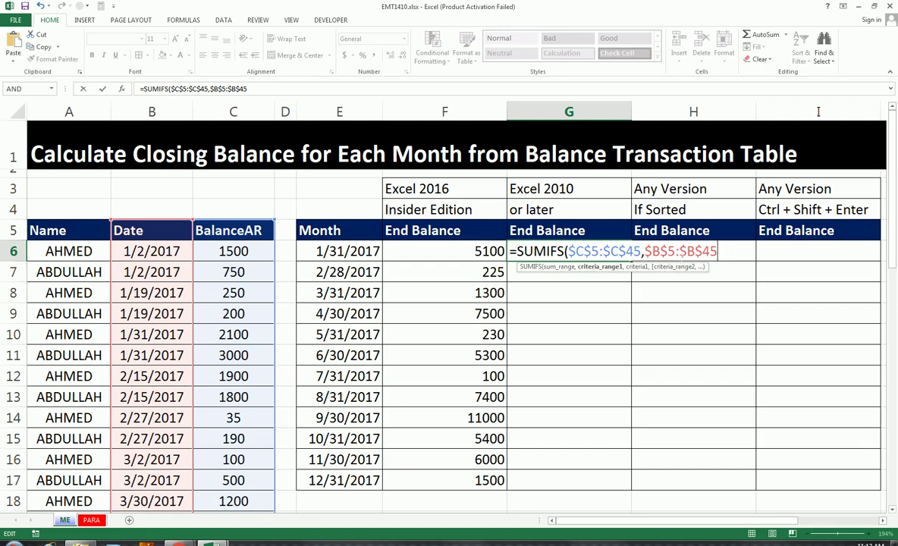
{"action": "type", "text": ",A"}
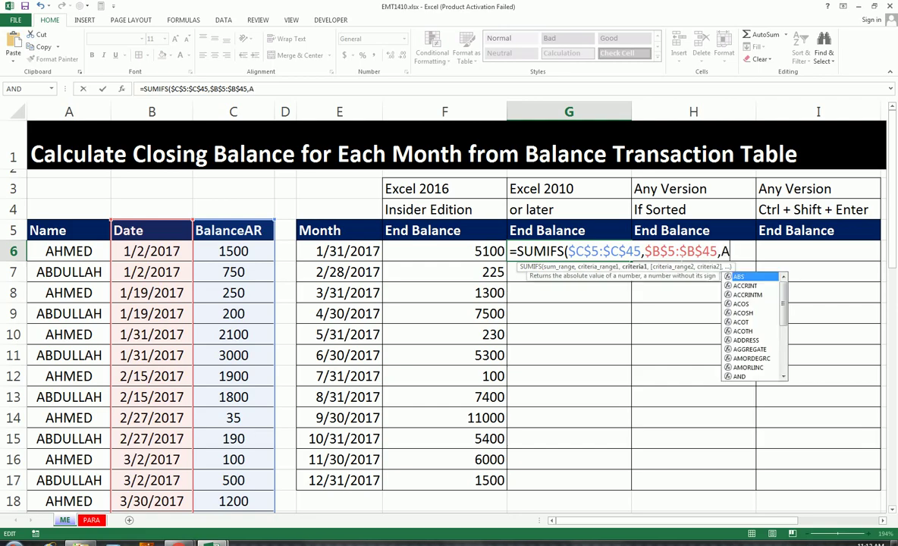
{"action": "type", "text": "G"}
Give AGGREGATE function number 14 (LARGE) and option 6 (ignore error values)
{"action": "key", "text": "Tab"}
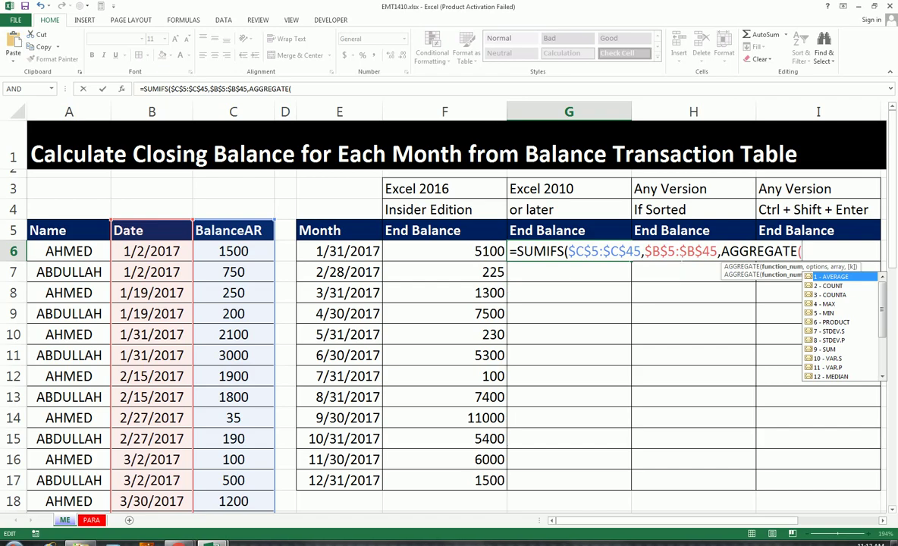
{"action": "key", "text": "Down"}
{"action": "key", "text": "Down"}
{"action": "key", "text": "Down"}
{"action": "key", "text": "Down"}
{"action": "key", "text": "Down"}
{"action": "key", "text": "Down"}
{"action": "key", "text": "Down"}
{"action": "key", "text": "Down"}
{"action": "key", "text": "Down"}
{"action": "key", "text": "Down"}
{"action": "key", "text": "Down"}
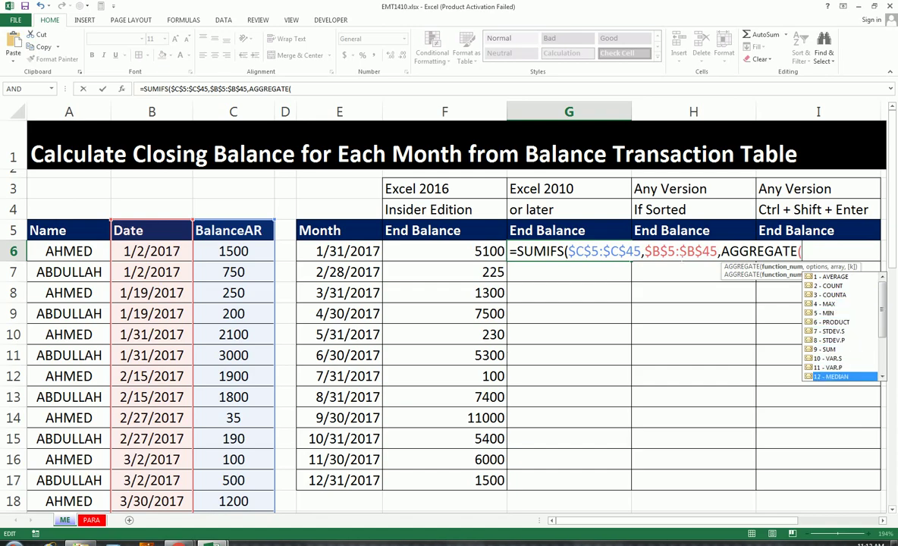
{"action": "key", "text": "Down"}
{"action": "key", "text": "Down"}
{"action": "key", "text": "Down"}
{"action": "key", "text": "Down"}
{"action": "key", "text": "Down"}
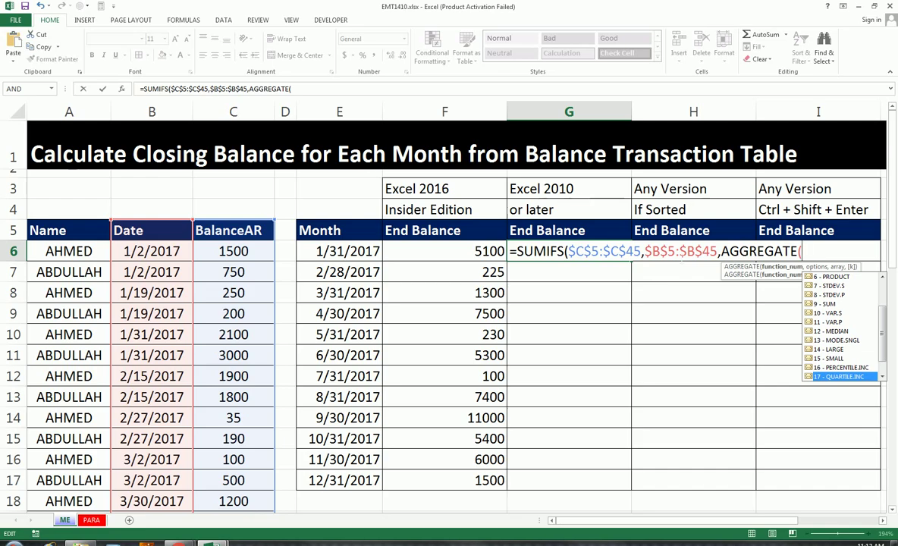
{"action": "key", "text": "Up"}
{"action": "key", "text": "Up"}
{"action": "key", "text": "Up"}
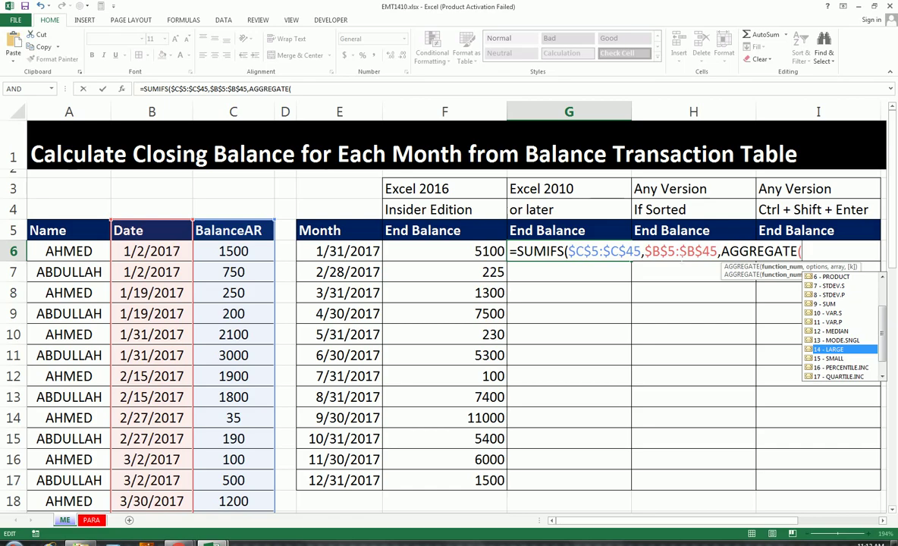
{"action": "type", "text": "1"}
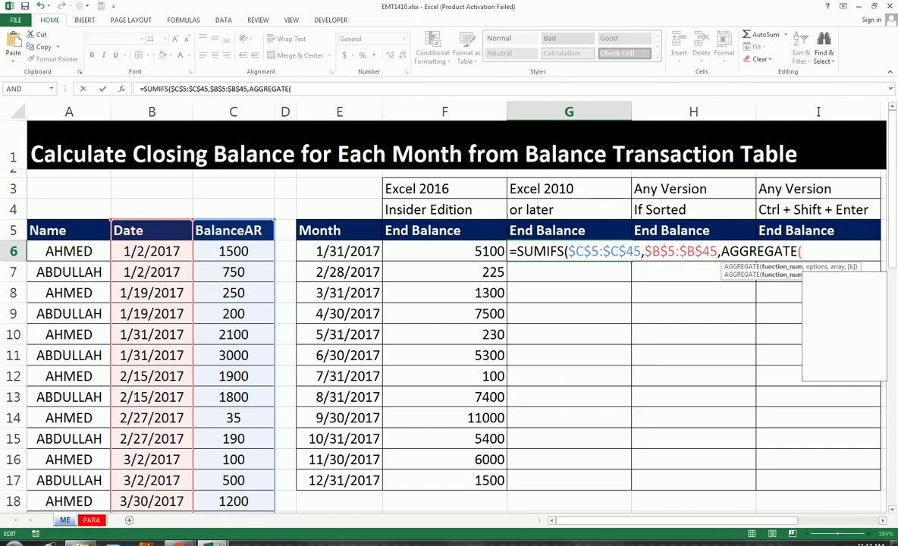
{"action": "type", "text": "4"}
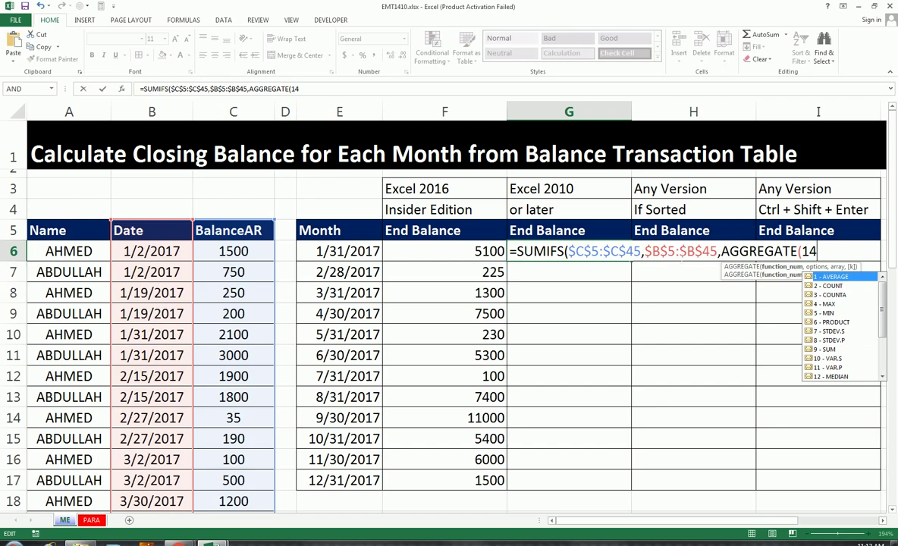
{"action": "type", "text": ","}
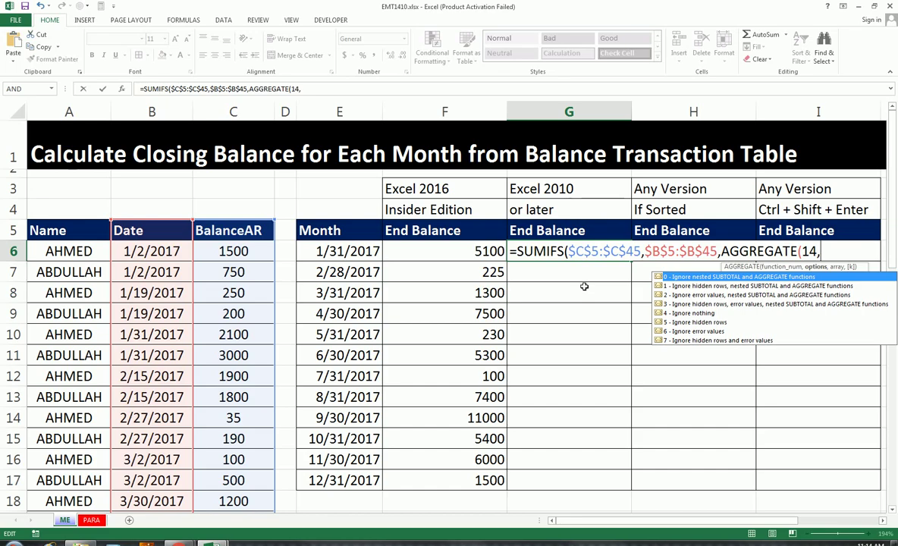
{"action": "key", "text": "Down"}
{"action": "key", "text": "Down"}
{"action": "key", "text": "Down"}
{"action": "key", "text": "Down"}
{"action": "key", "text": "Down"}
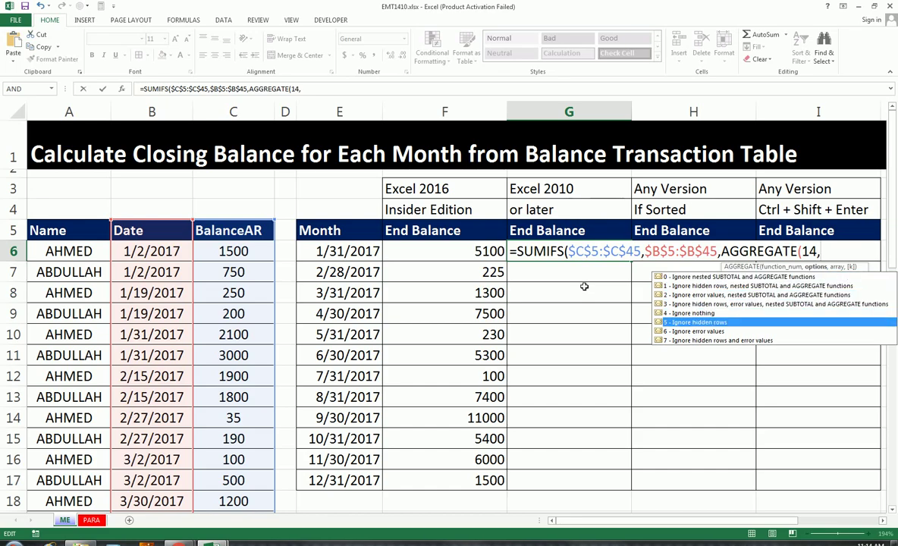
{"action": "key", "text": "Down"}
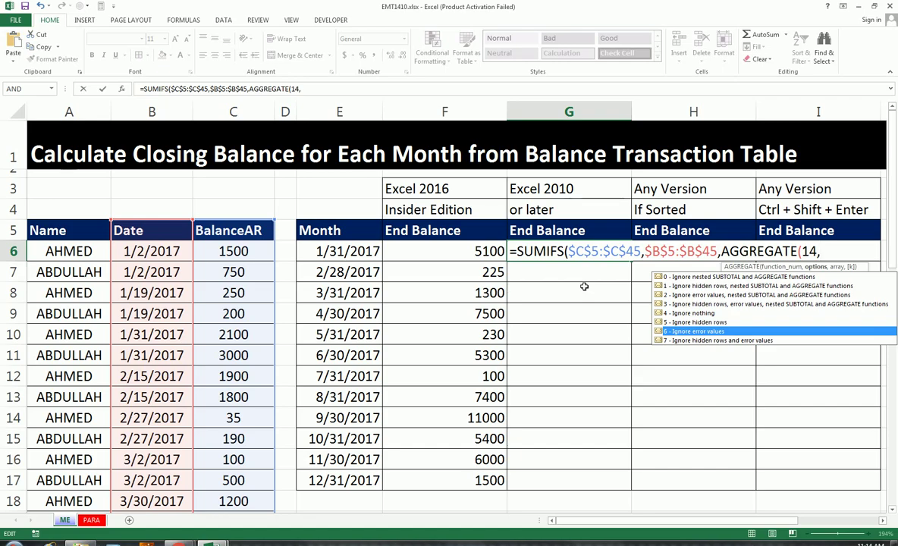
{"action": "type", "text": "6"}
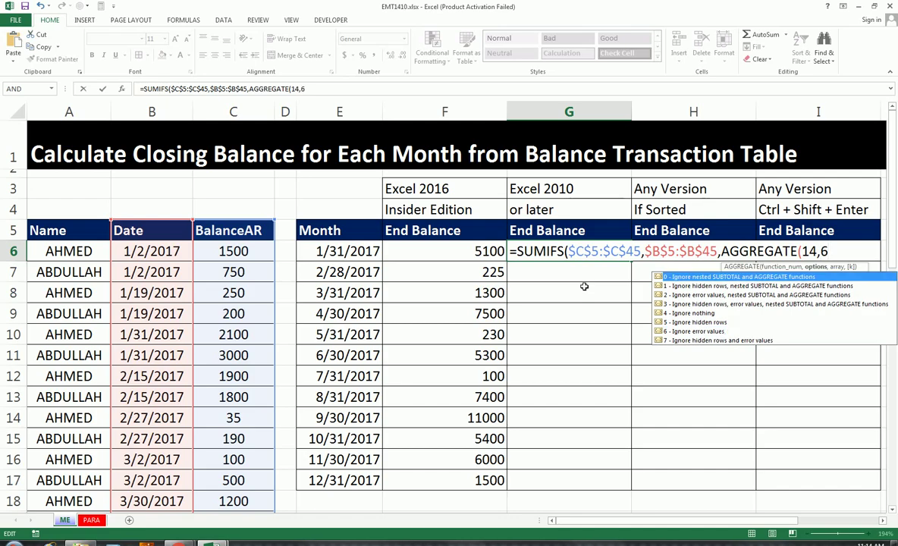
{"action": "type", "text": ","}
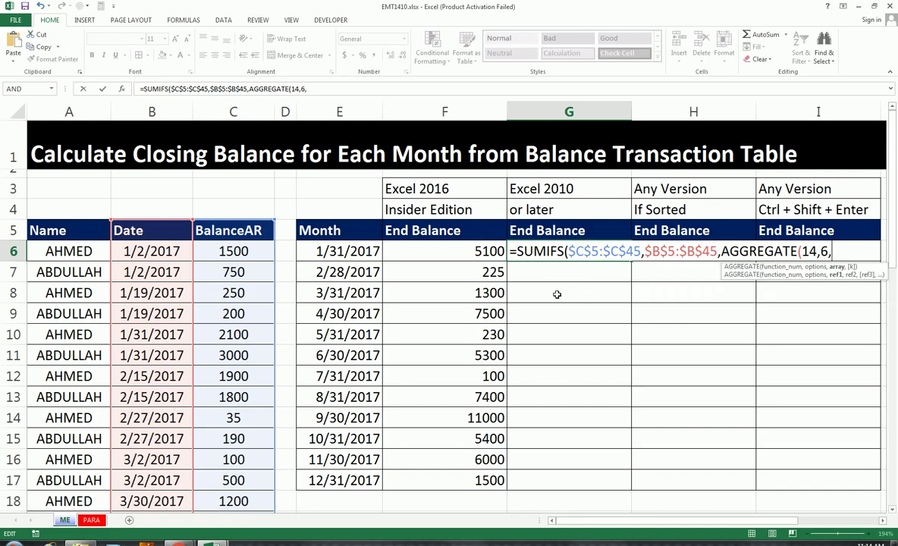
Enter B5:B45 as AGGREGATE's array argument
{"action": "left_click", "coordinate": [154, 233]}
{"action": "key", "text": "ctrl+shift+Down"}
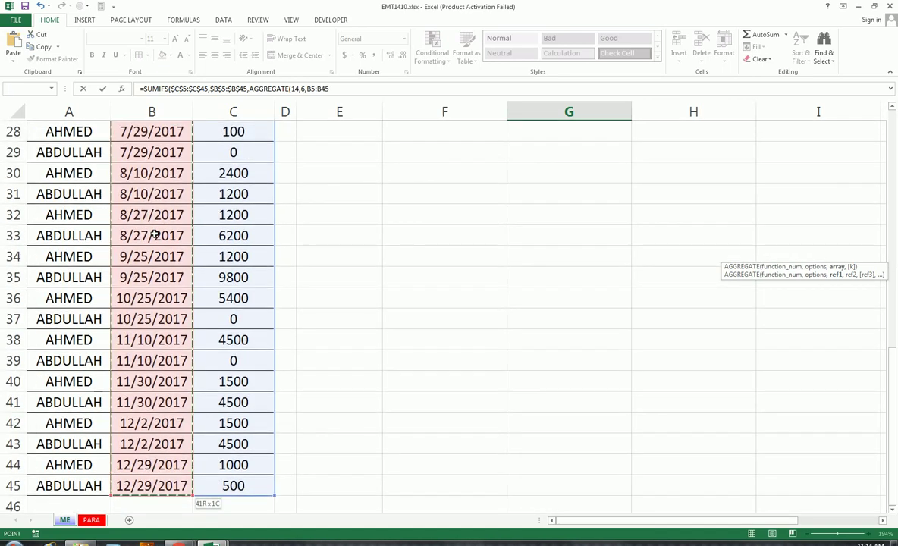
{"action": "type", "text": ","}
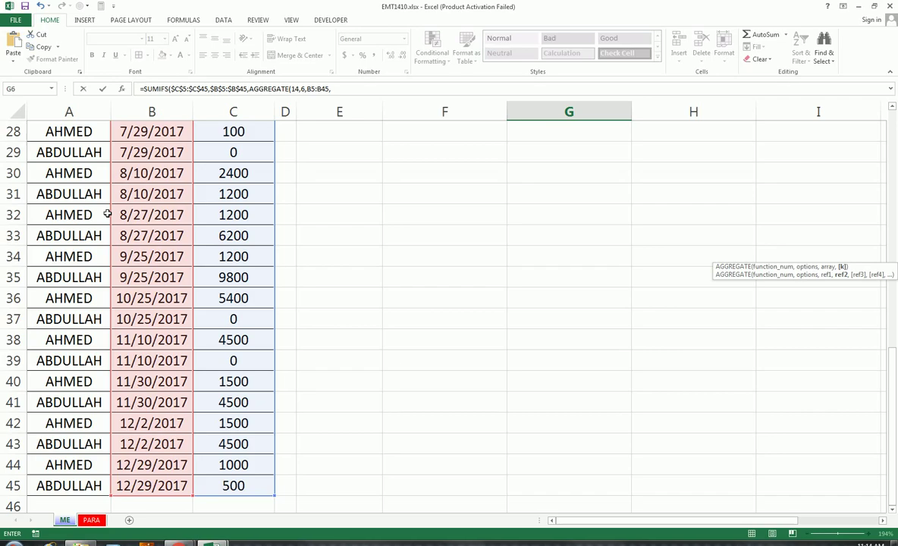
{"action": "key", "text": "BackSpace"}
{"action": "type", "text": "/"}
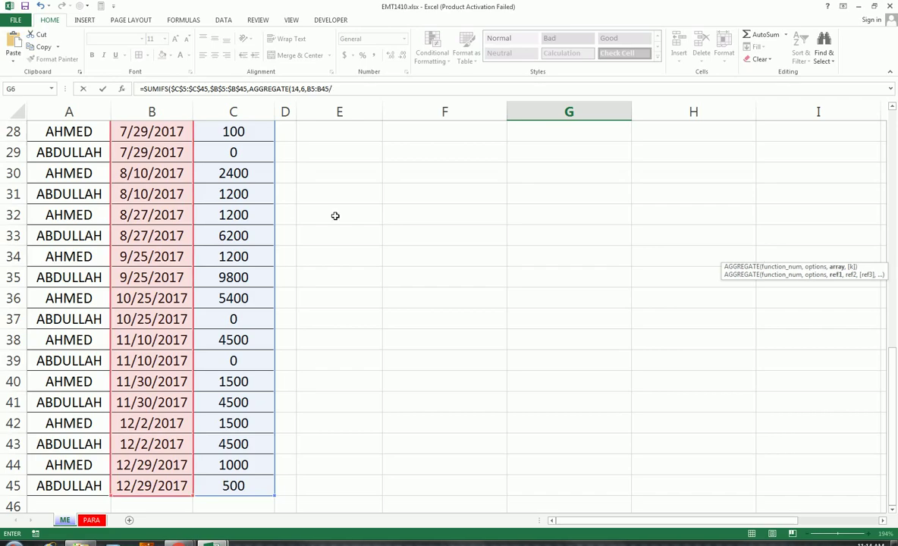
{"action": "scroll", "coordinate": [334, 215], "scroll_direction": "up", "scroll_amount": 4}
{"action": "scroll", "coordinate": [335, 214], "scroll_direction": "up", "scroll_amount": 2}
{"action": "scroll", "coordinate": [328, 217], "scroll_direction": "up", "scroll_amount": 3}
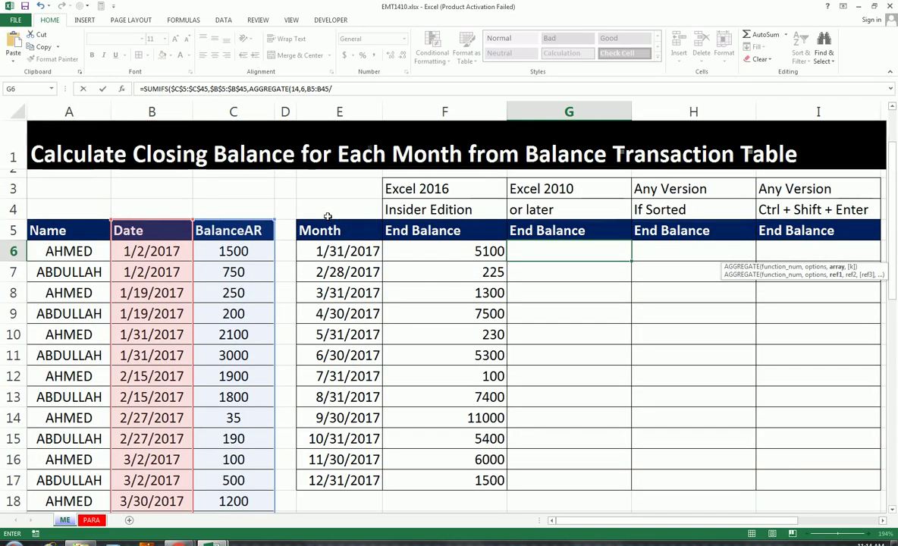
Divide by the comparison B5:B45<=E6 against the 1/31/2017 month-end
{"action": "left_click", "coordinate": [155, 236]}
{"action": "key", "text": "ctrl+shift+Down"}
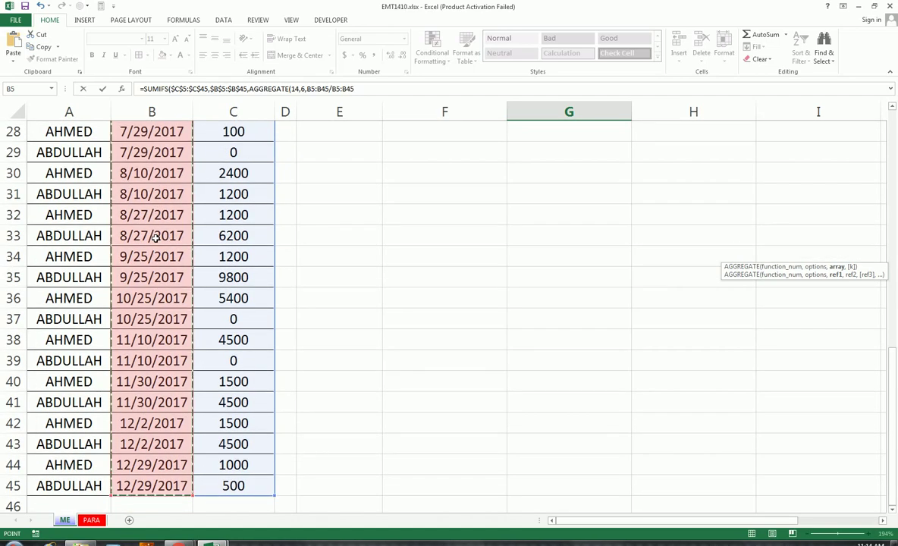
{"action": "type", "text": "<="}
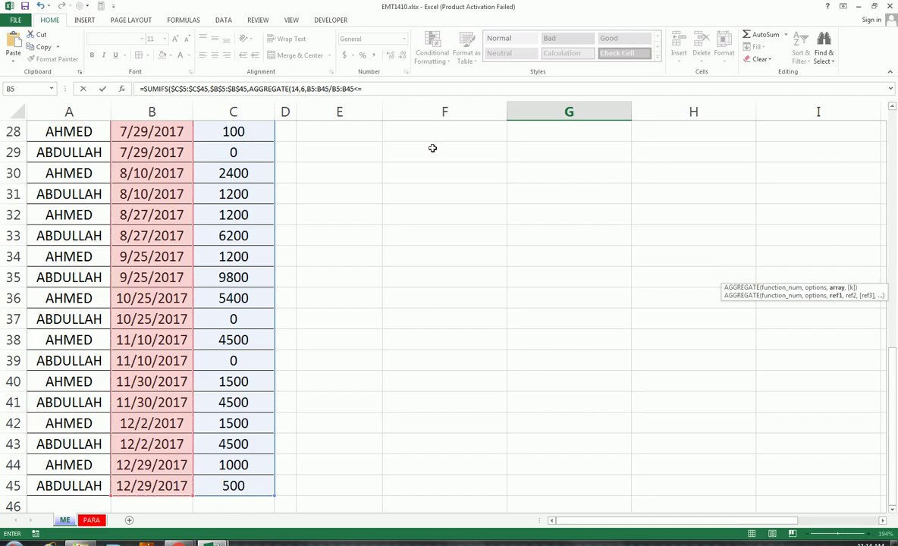
{"action": "scroll", "coordinate": [433, 148], "scroll_direction": "up", "scroll_amount": 5}
{"action": "scroll", "coordinate": [437, 168], "scroll_direction": "up", "scroll_amount": 4}
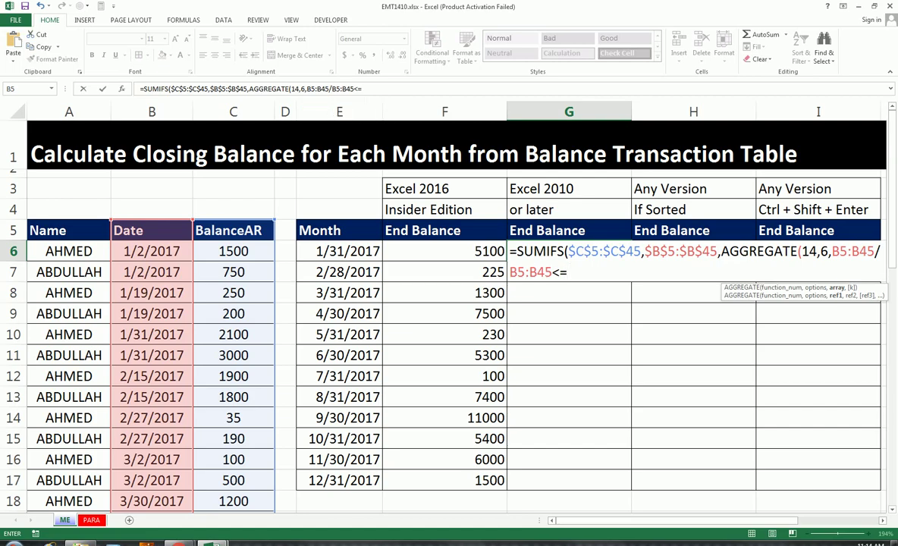
{"action": "left_click", "coordinate": [326, 226]}
{"action": "left_click", "coordinate": [345, 255]}
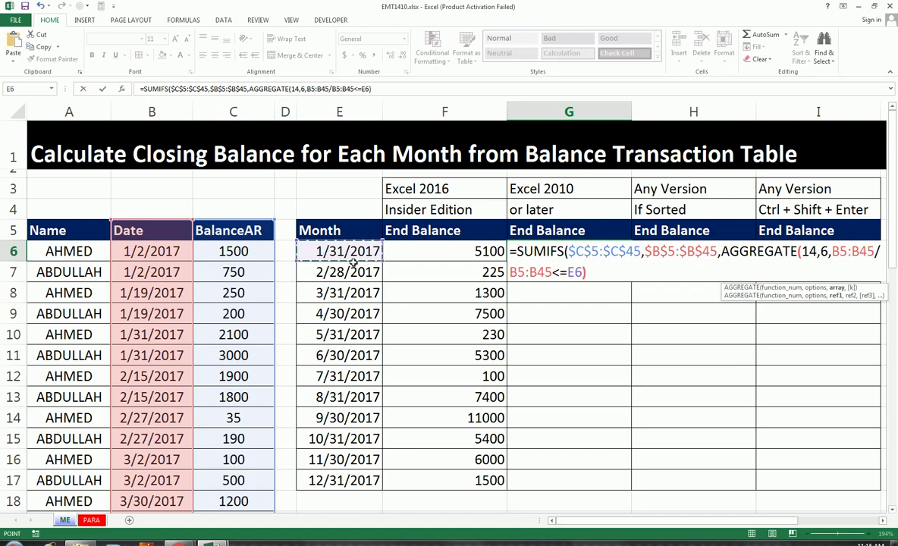
Close the formula with ,1)) and insert the missing parenthesis before the comparison
{"action": "type", "text": "),"}
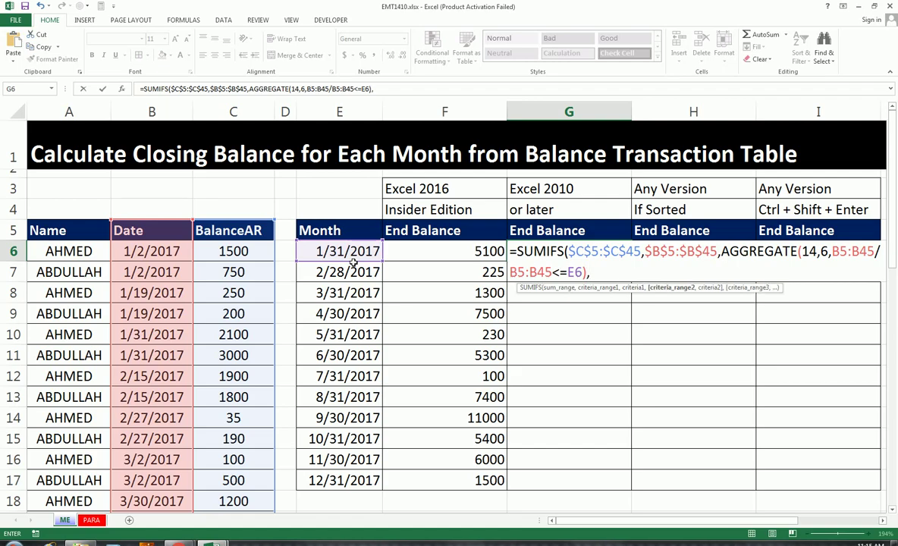
{"action": "type", "text": "1"}
{"action": "type", "text": "))"}
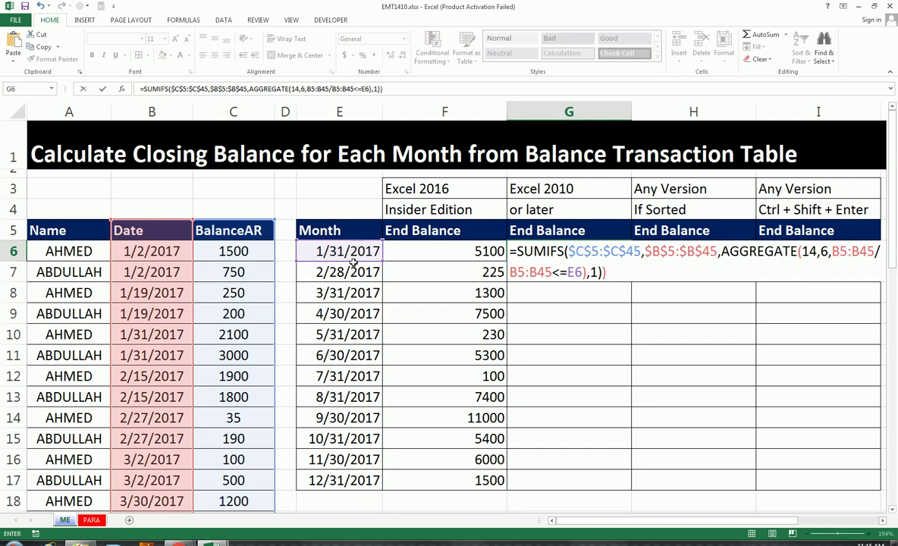
{"action": "key", "text": "Return"}
{"action": "key", "text": "Return"}
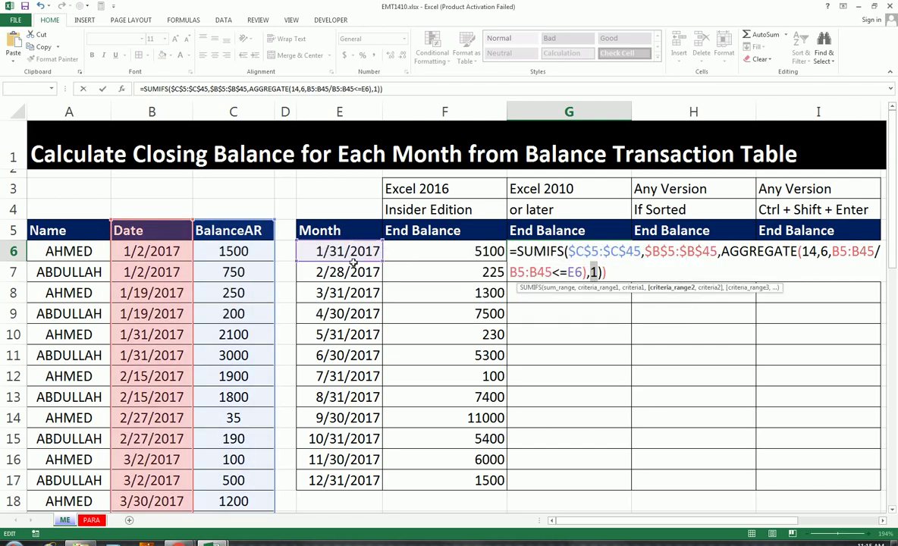
{"action": "left_click", "coordinate": [587, 272]}
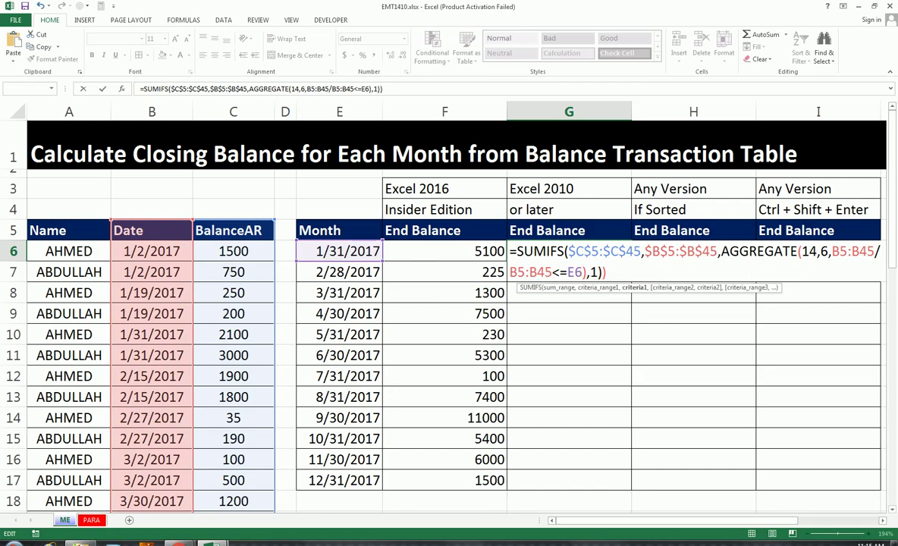
{"action": "double_click", "coordinate": [594, 272]}
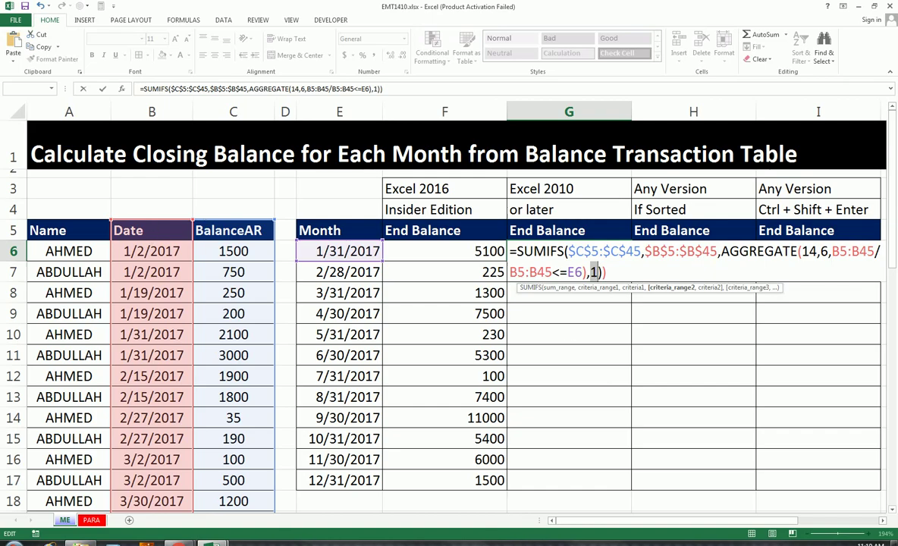
{"action": "left_click", "coordinate": [588, 271]}
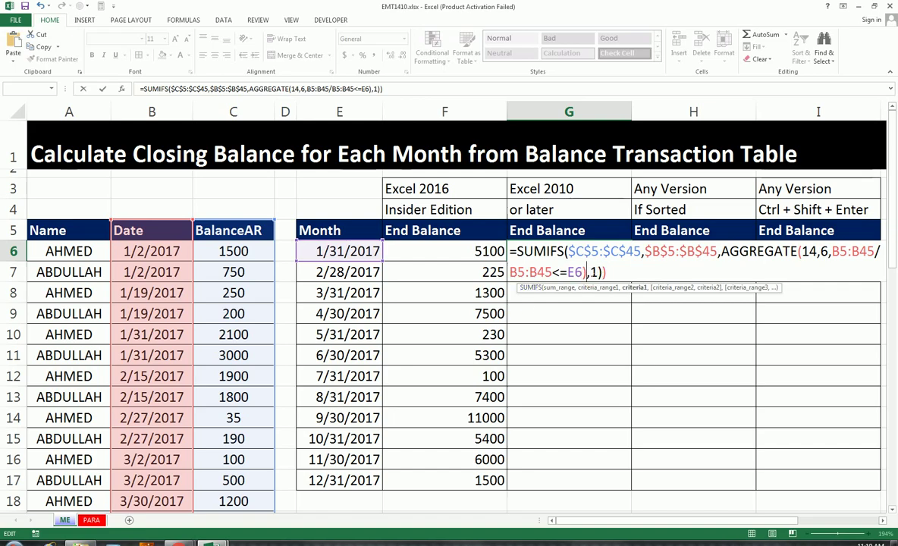
{"action": "left_click", "coordinate": [519, 272]}
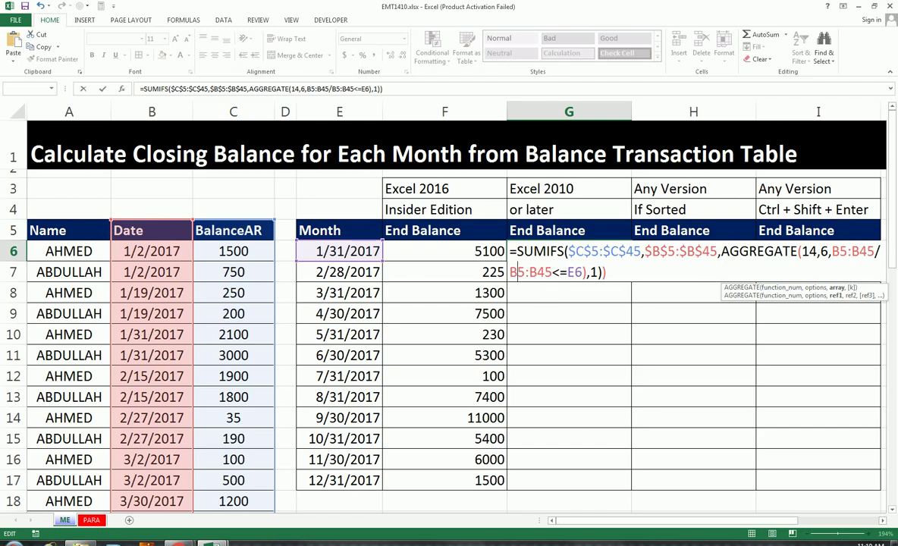
{"action": "type", "text": "("}
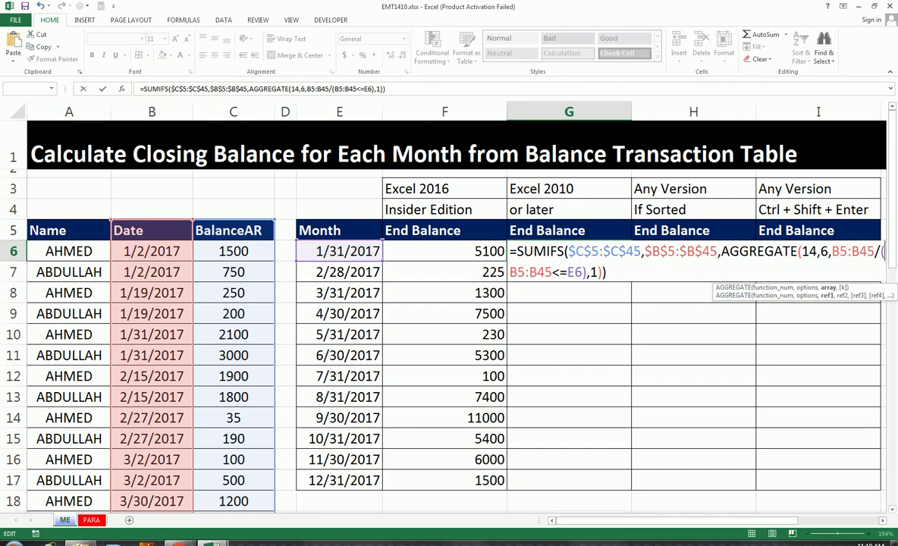
Commit G6 and make both B5:B45 ranges inside AGGREGATE absolute
{"action": "key", "text": "Return"}
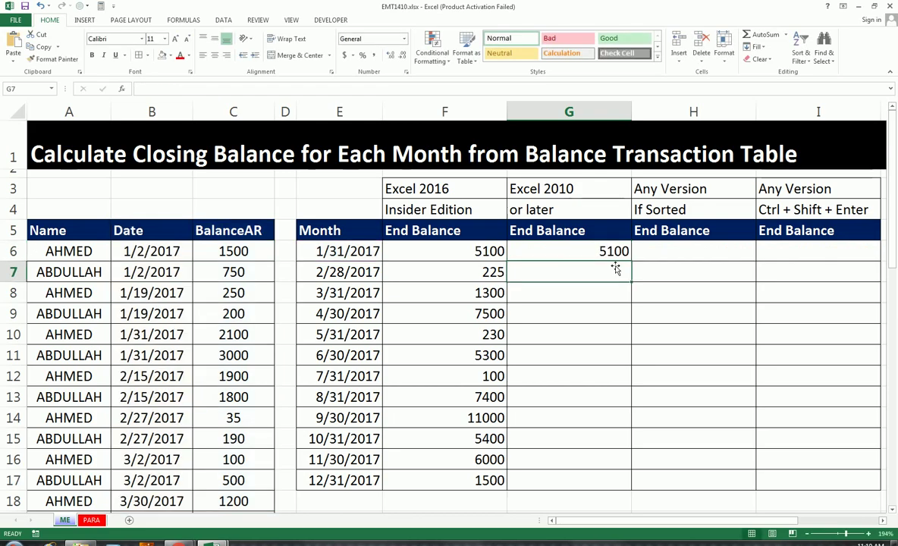
{"action": "left_click", "coordinate": [569, 252]}
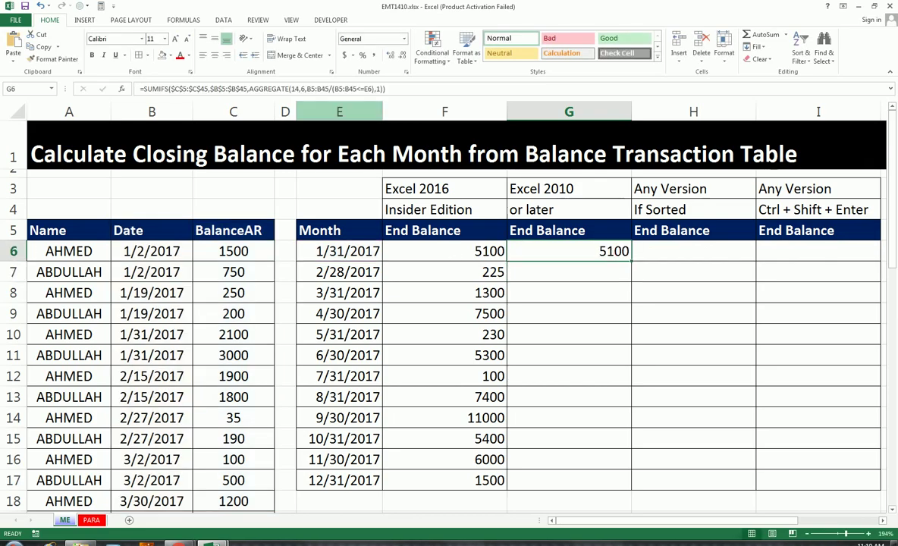
{"action": "left_click", "coordinate": [307, 89]}
{"action": "left_click_drag", "start_coordinate": [307, 89], "coordinate": [372, 89]}
{"action": "key", "text": "F4"}
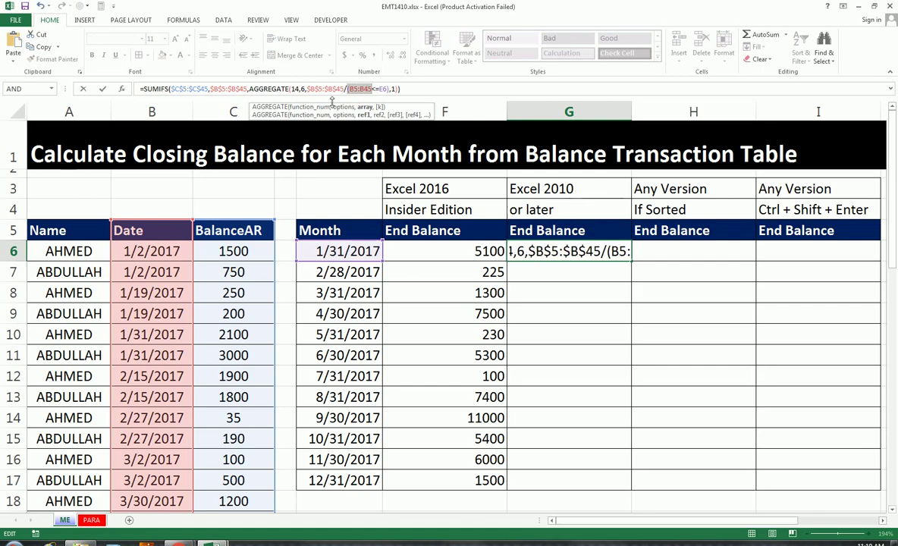
{"action": "left_click", "coordinate": [360, 89]}
{"action": "left_click_drag", "start_coordinate": [372, 89], "coordinate": [349, 89]}
{"action": "key", "text": "F4"}
{"action": "key", "text": "Return"}
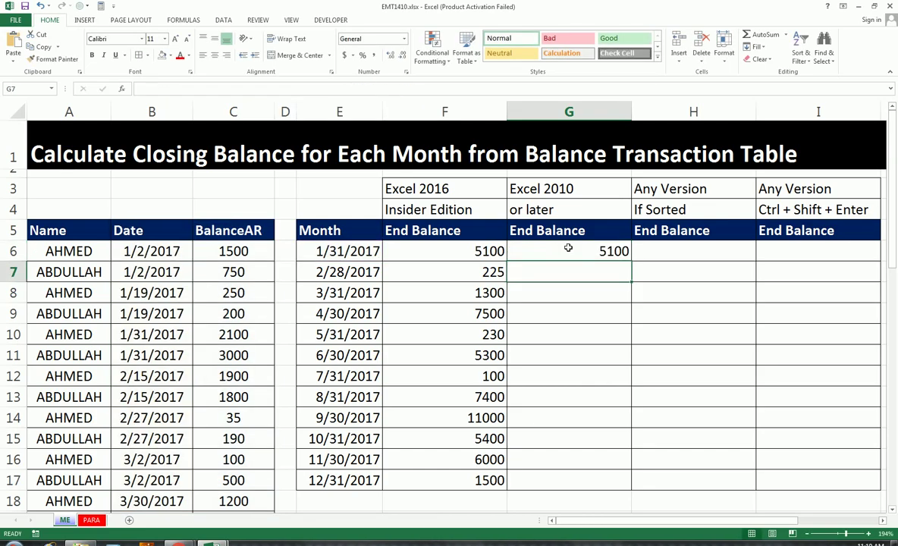
Fill G6 down to G17 and compare with F6's MAX(IF) formula
{"action": "left_click", "coordinate": [569, 248]}
{"action": "double_click", "coordinate": [631, 261]}
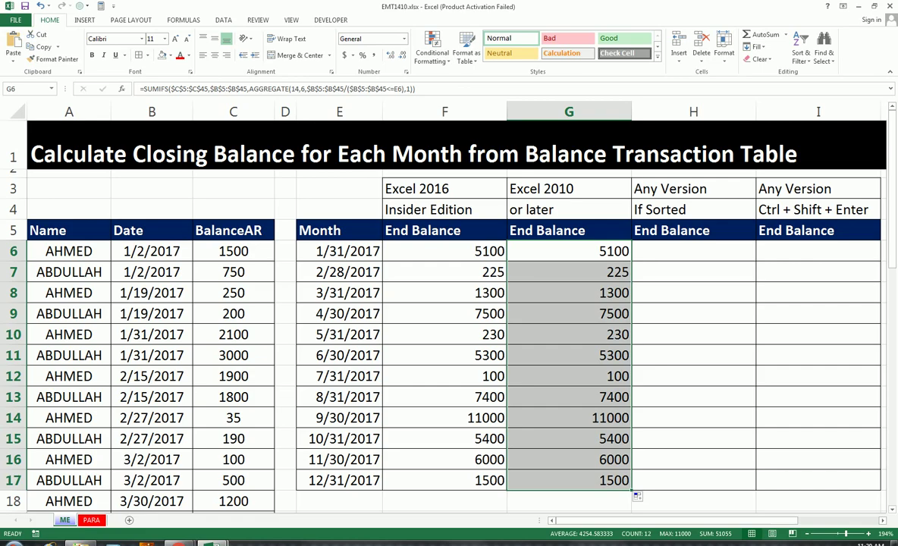
{"action": "left_click", "coordinate": [436, 258]}
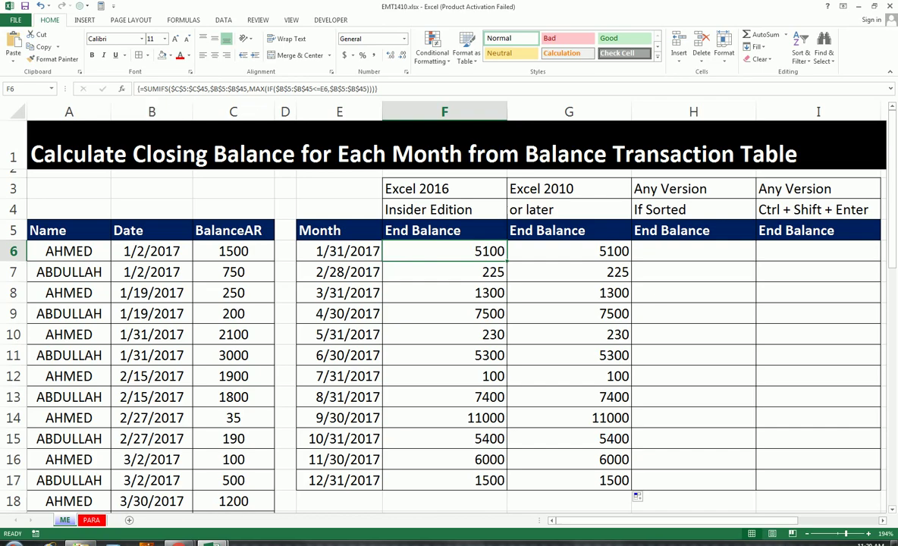
Copy the SUMIFS($C$5:$C$45,$B$5:$B$45, portion of G6's formula into H6
{"action": "left_click", "coordinate": [575, 253]}
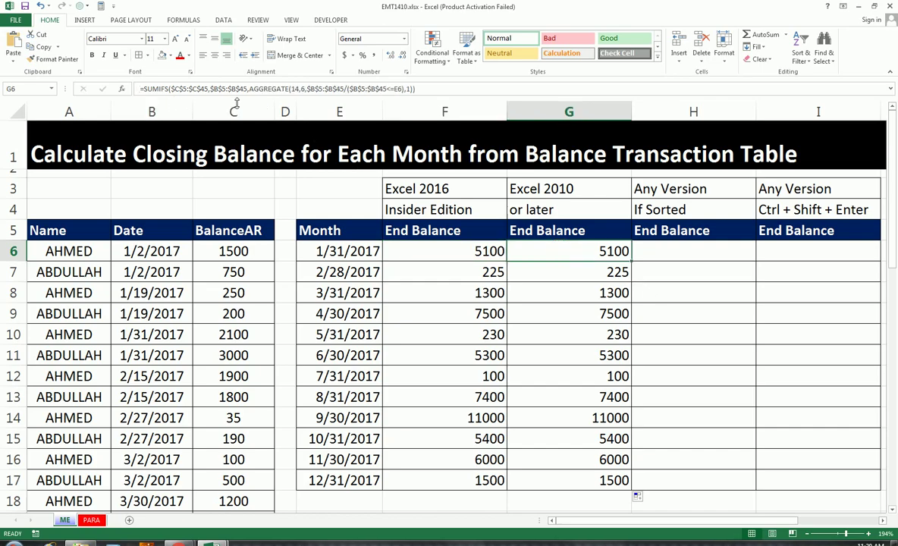
{"action": "left_click", "coordinate": [662, 259]}
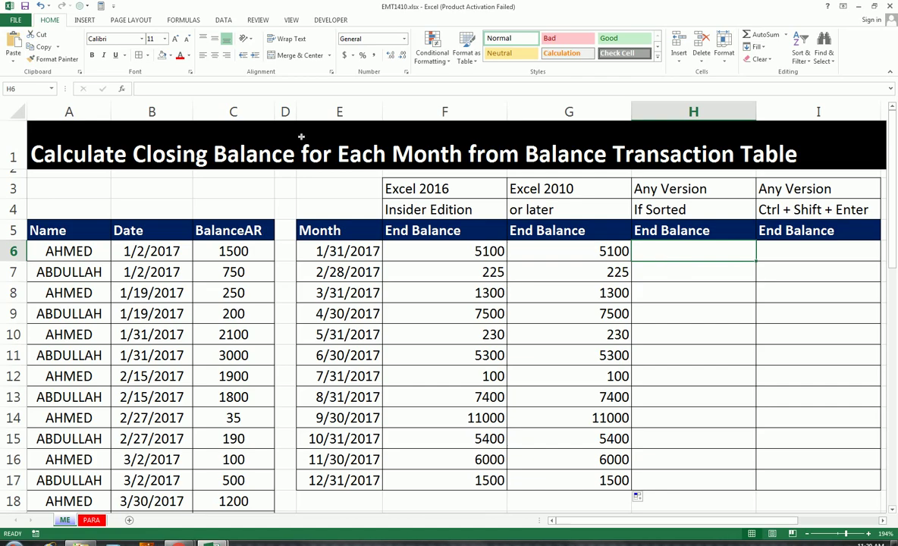
{"action": "left_click", "coordinate": [537, 244]}
{"action": "left_click_drag", "start_coordinate": [250, 90], "coordinate": [130, 82]}
{"action": "key", "text": "Escape"}
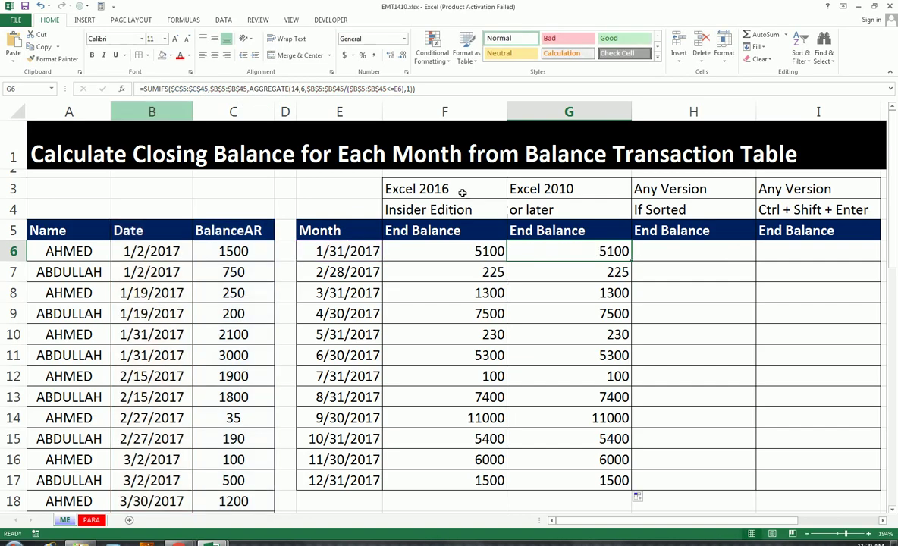
{"action": "left_click", "coordinate": [657, 251]}
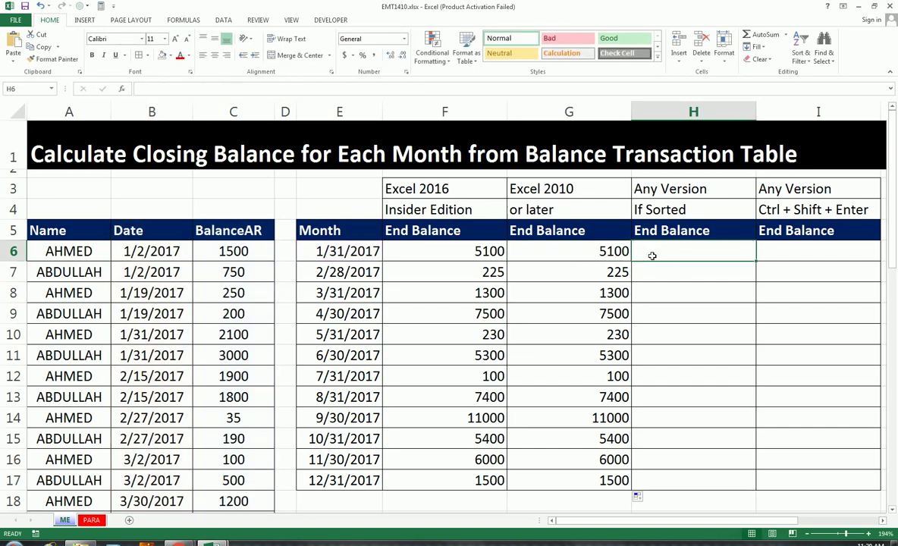
{"action": "key", "text": "ctrl+v"}
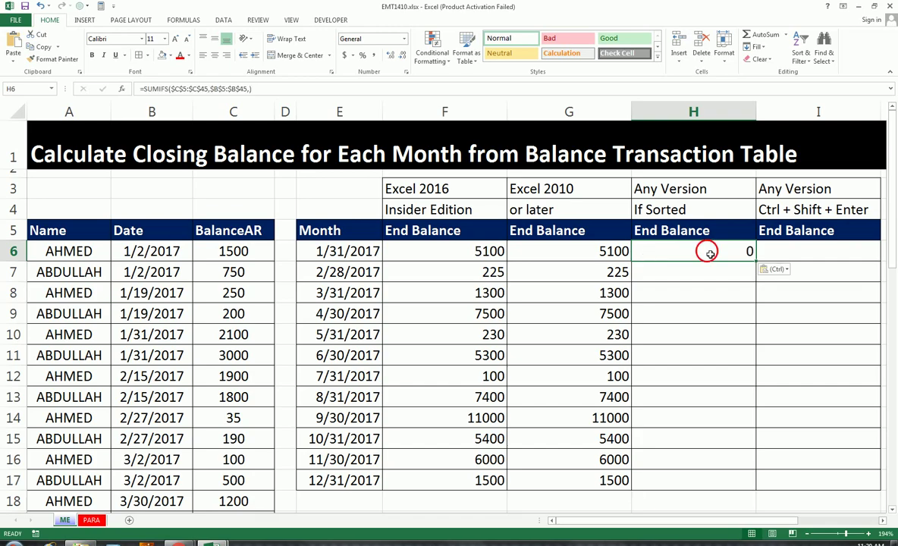
In H6, delete the closing parenthesis and begin a VLOOKUP( criterion
{"action": "double_click", "coordinate": [654, 252]}
{"action": "left_click", "coordinate": [861, 259]}
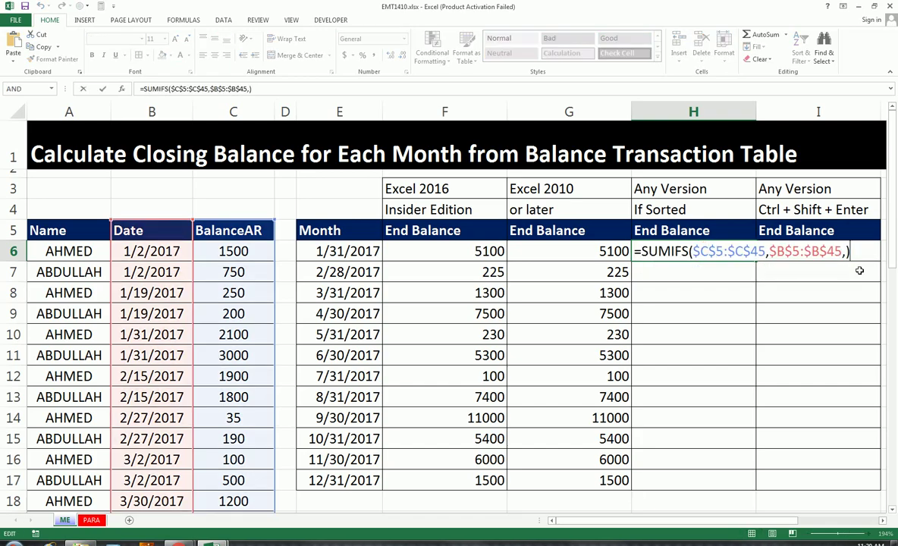
{"action": "key", "text": "BackSpace"}
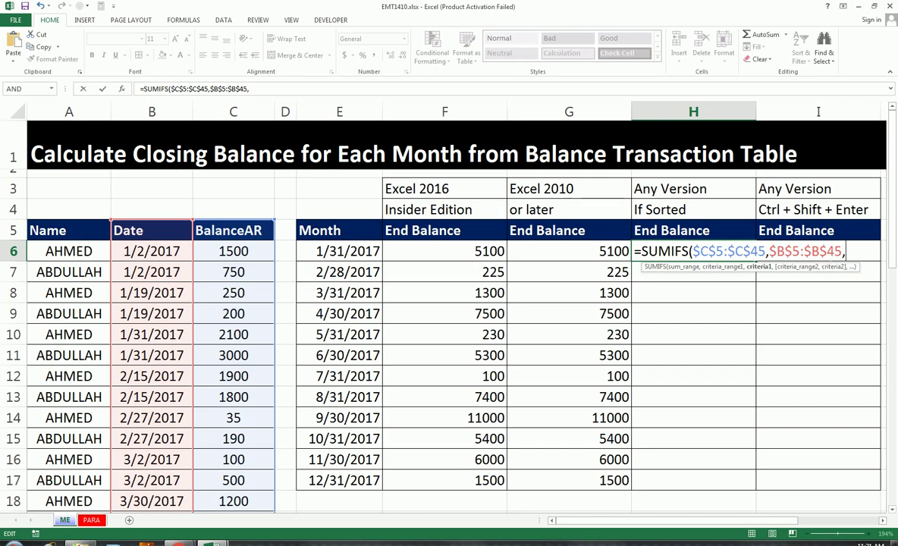
{"action": "type", "text": "VLO"}
{"action": "key", "text": "Tab"}
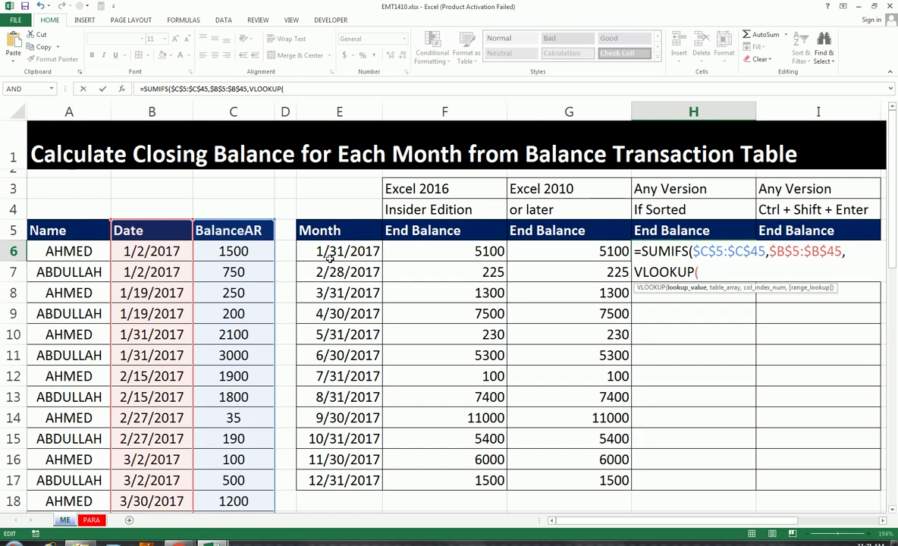
Give the VLOOKUP E6 as lookup value and an absolute $B$5:$B$45 date range
{"action": "left_click", "coordinate": [330, 258]}
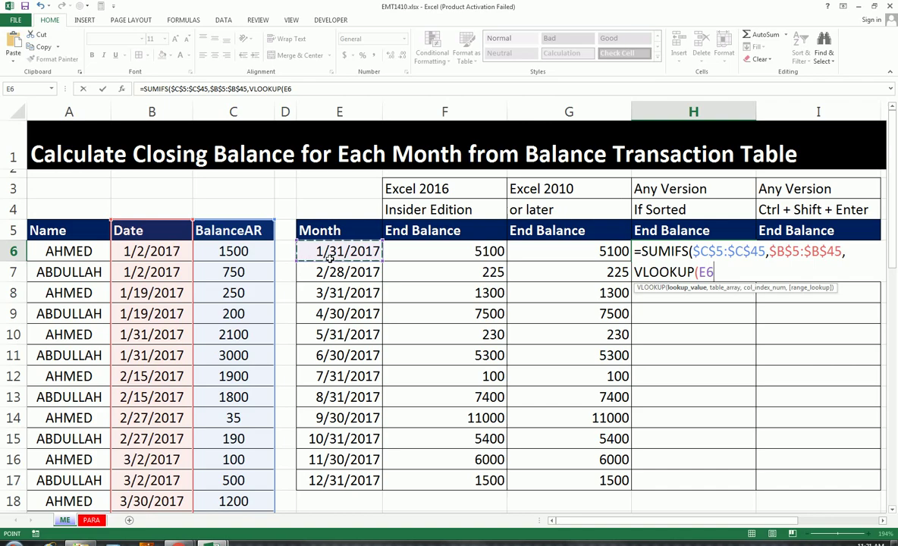
{"action": "type", "text": ","}
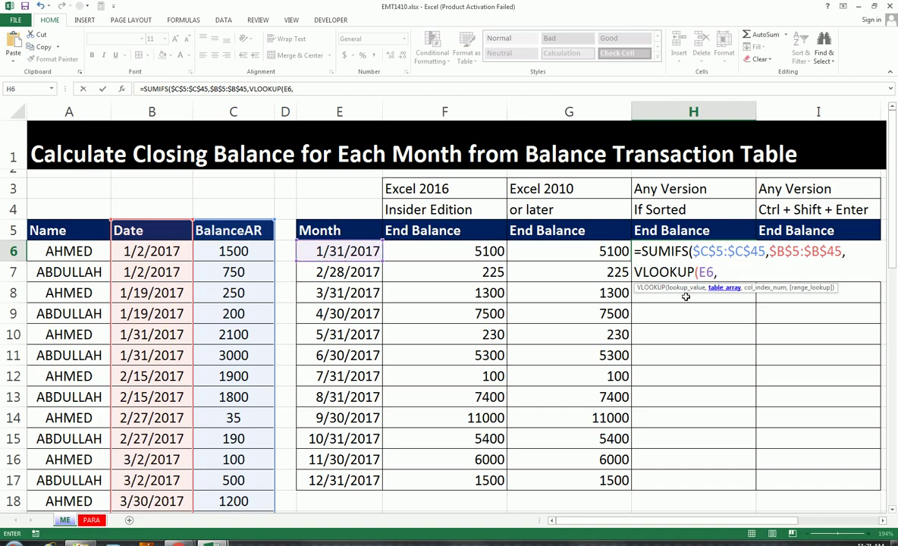
{"action": "left_click", "coordinate": [156, 230]}
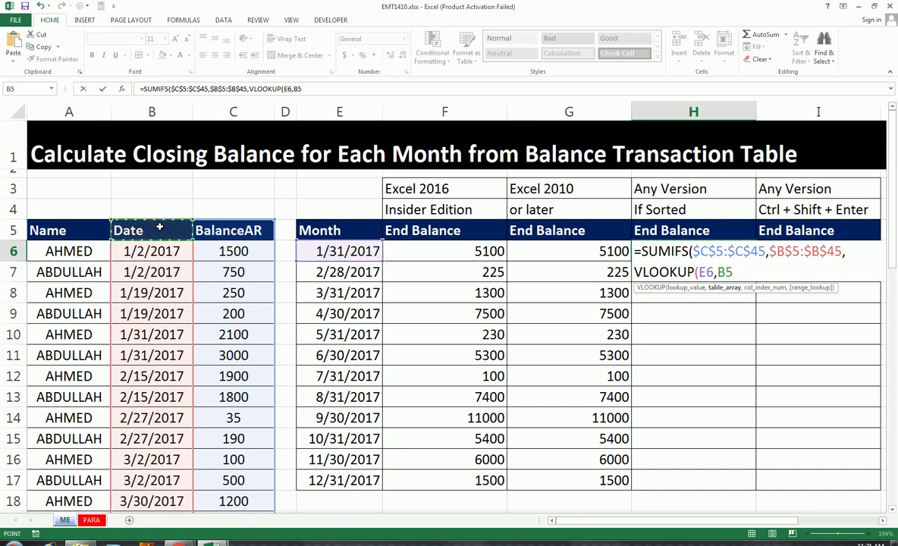
{"action": "key", "text": "ctrl+shift+Down"}
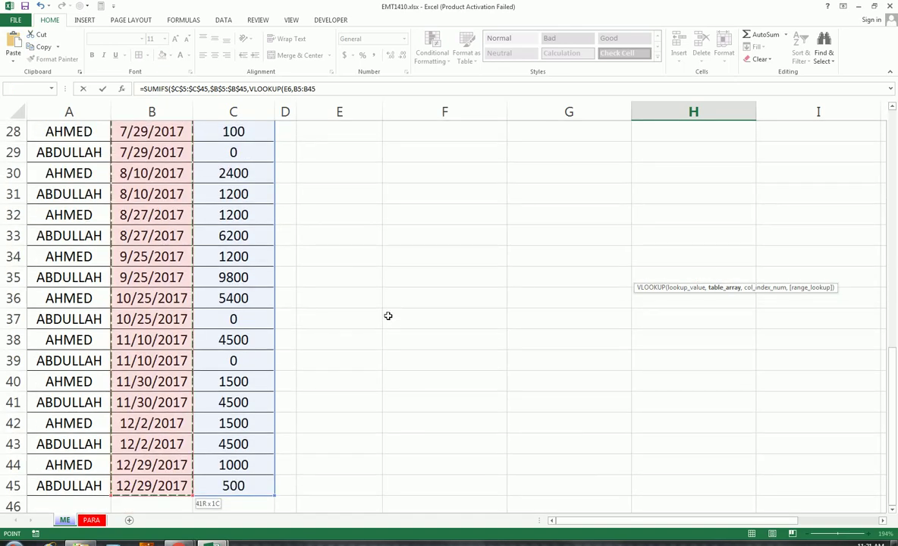
{"action": "left_click_drag", "start_coordinate": [315, 88], "coordinate": [293, 89]}
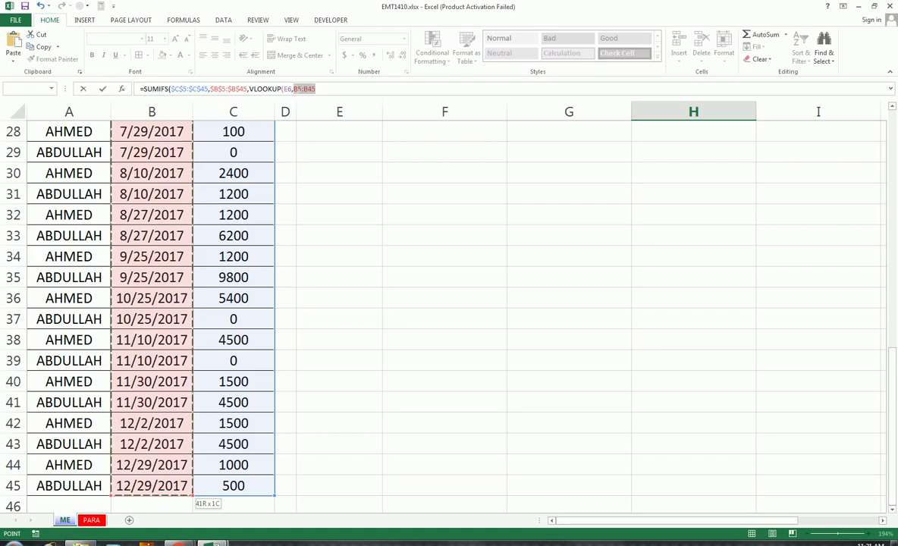
{"action": "key", "text": "F4"}
{"action": "key", "text": "ctrl+BackSpace"}
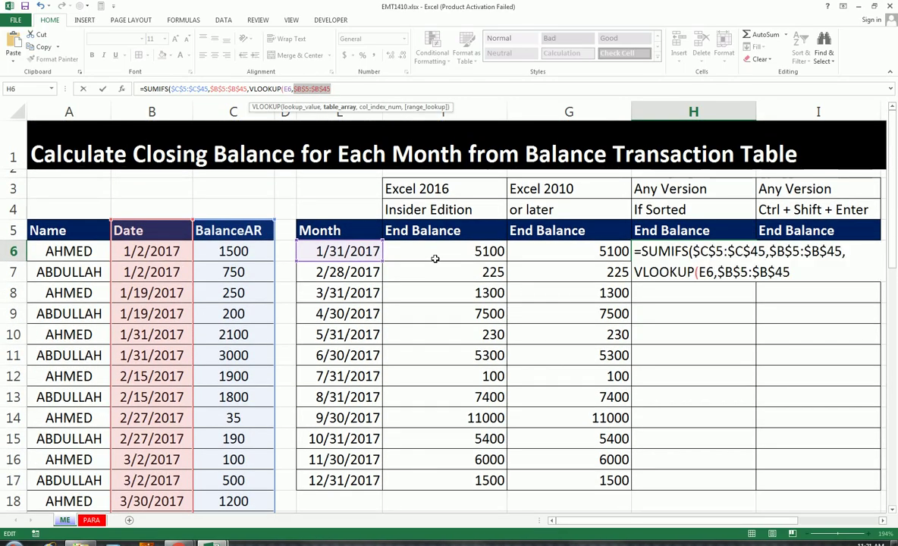
Redo the absolute $B$5:$B$45 range, add match type 1 and close the formula, returning 5100
{"action": "type", "text": ","}
{"action": "key", "text": "BackSpace"}
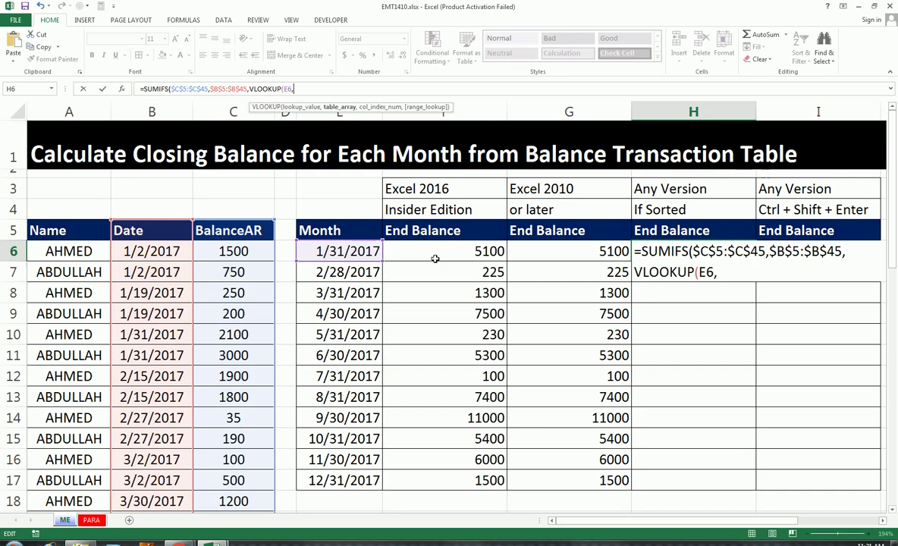
{"action": "left_click", "coordinate": [160, 240]}
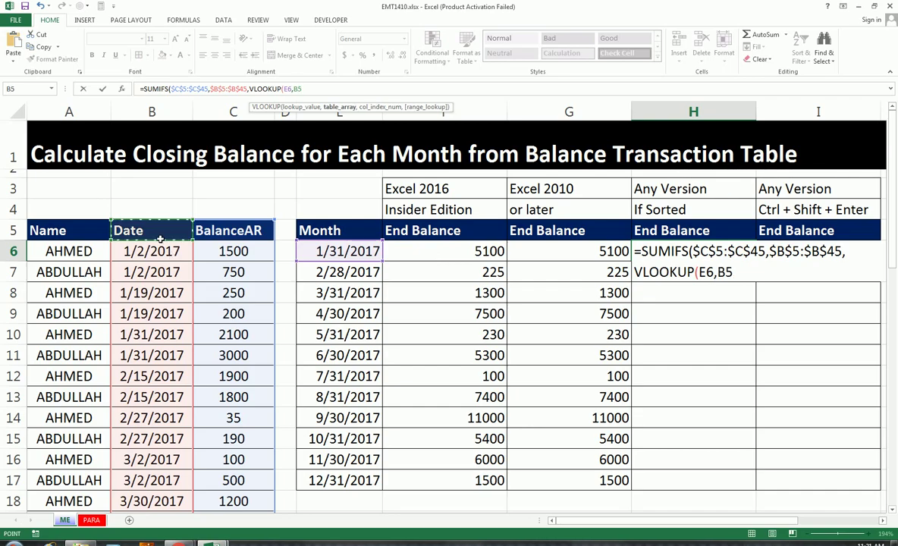
{"action": "key", "text": "ctrl+shift+Down"}
{"action": "key", "text": "F4"}
{"action": "type", "text": ","}
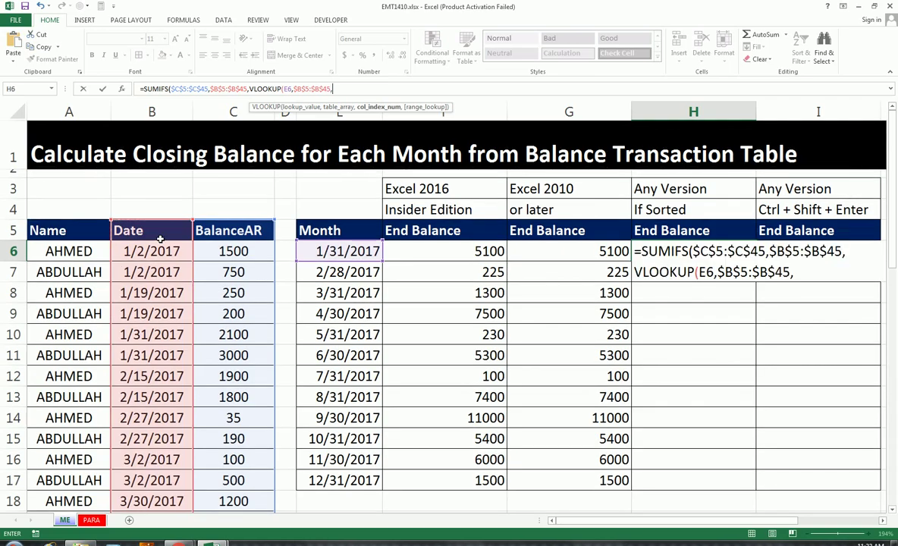
{"action": "type", "text": "1"}
{"action": "type", "text": ")"}
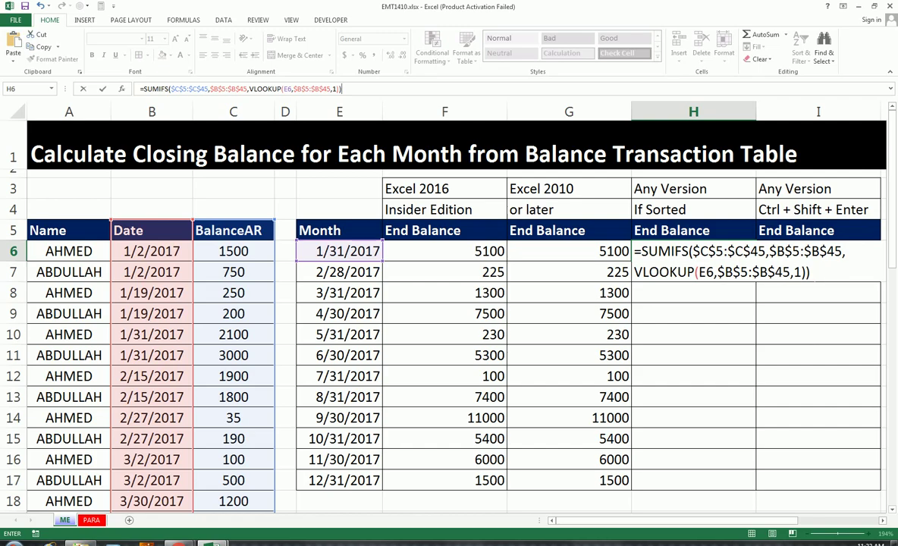
{"action": "left_click", "coordinate": [802, 272]}
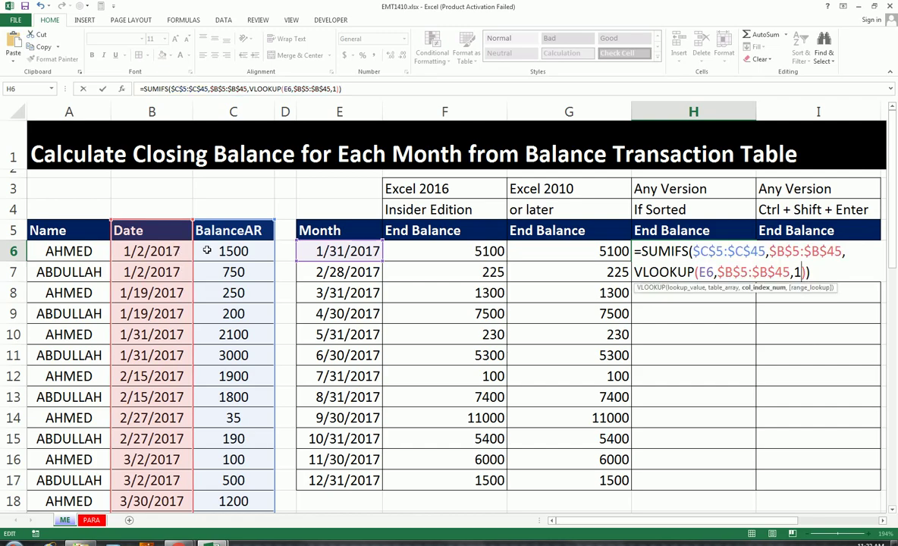
{"action": "key", "text": "Return"}
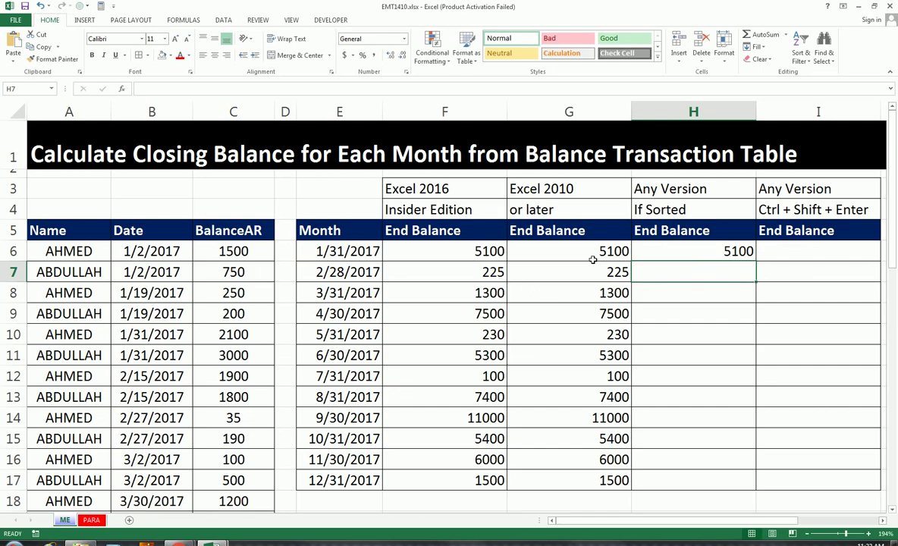
Fill H6's formula down to H17, giving month-end balances from 5100 to 1500
{"action": "left_click", "coordinate": [681, 247]}
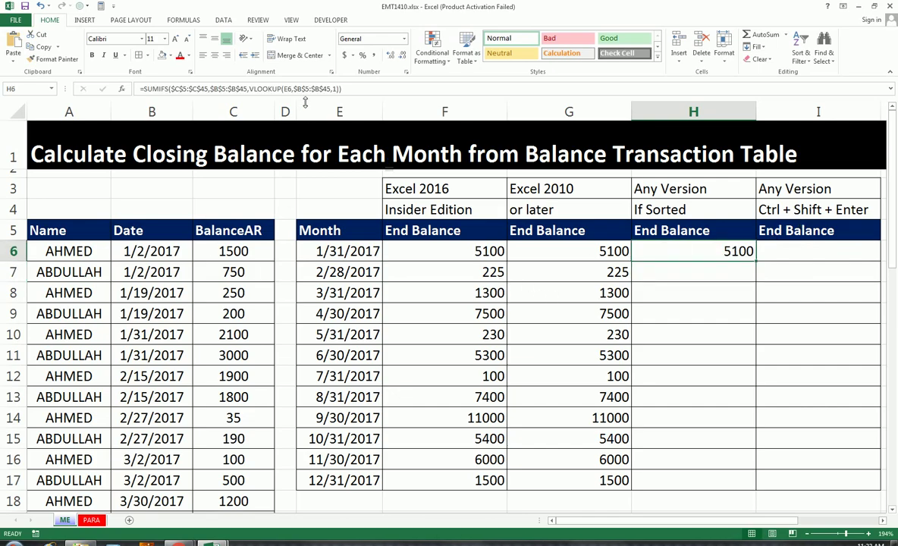
{"action": "left_click", "coordinate": [763, 270]}
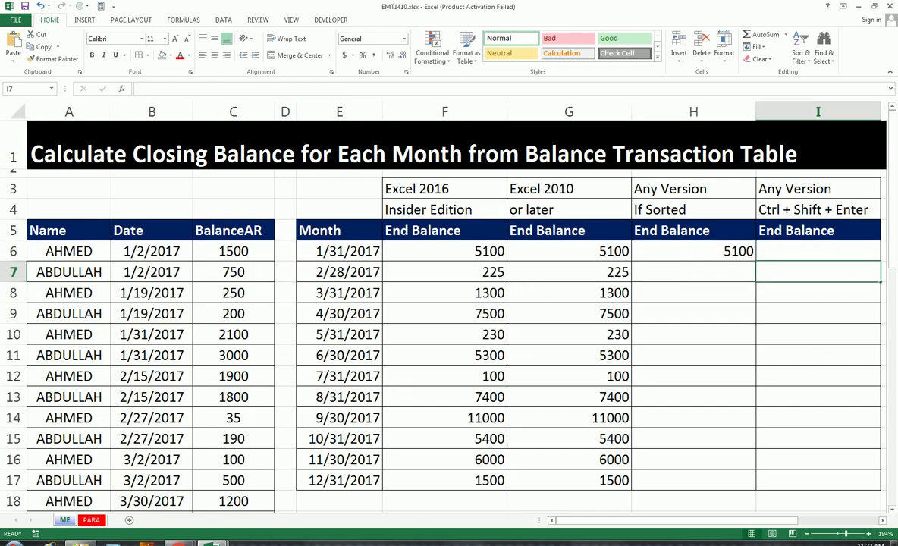
{"action": "left_click", "coordinate": [693, 251]}
{"action": "double_click", "coordinate": [758, 263]}
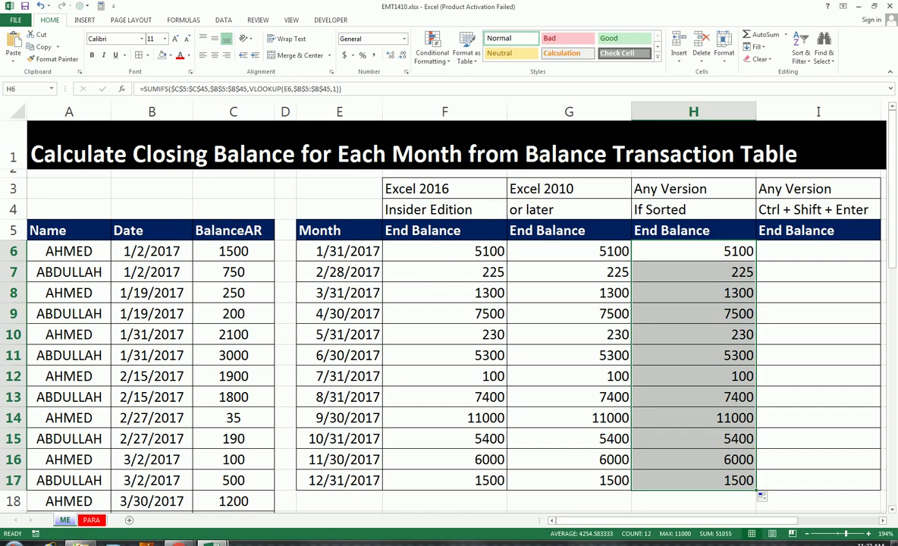
Switch from Excel to the YouTube channel's Videos page in Chrome
{"action": "mouse_move", "coordinate": [178, 543]}
{"action": "left_click", "coordinate": [236, 490]}
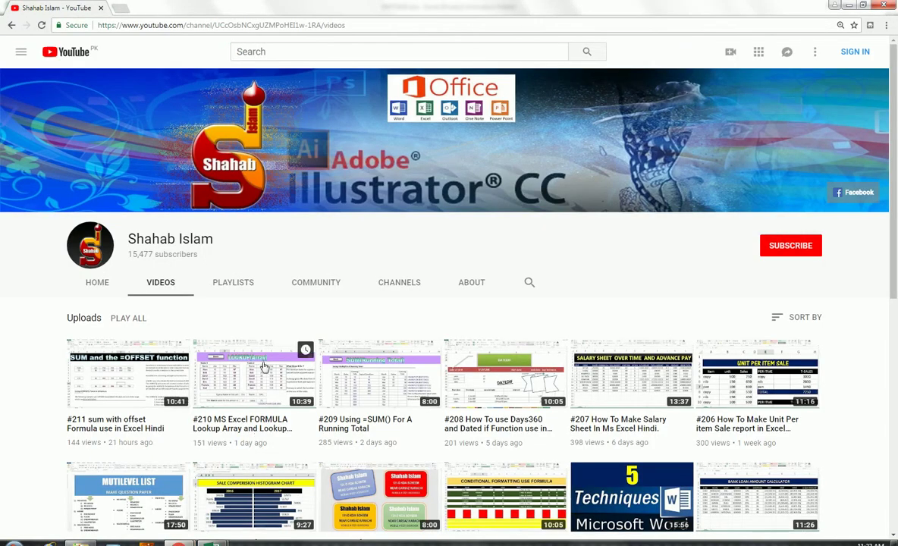